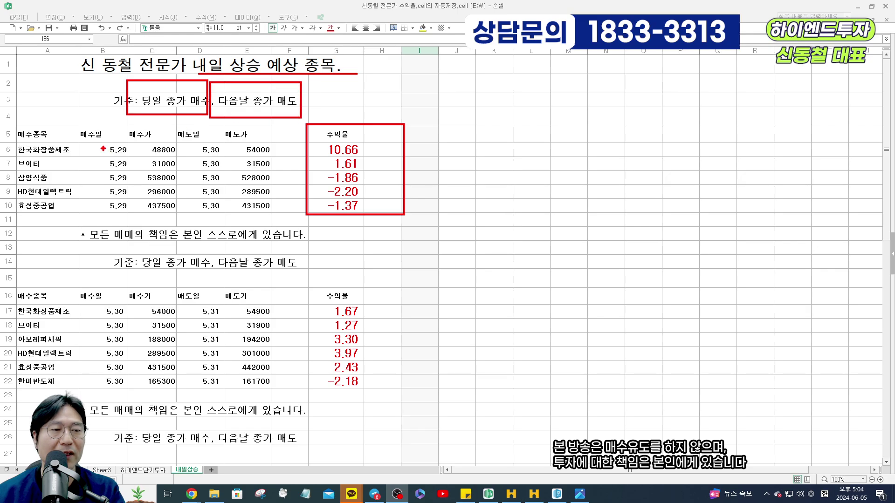
# Draw red boxes around the stock names, purchase date and price, sale date, and return columns in the first trade table.
pyautogui.moveTo(83, 122); pyautogui.dragTo(154, 212)
pyautogui.moveTo(185, 128)
pyautogui.mouseDown()
pyautogui.moveTo(230, 210)
pyautogui.moveTo(209, 209)
pyautogui.mouseUp()
pyautogui.moveTo(10, 132); pyautogui.dragTo(64, 211)
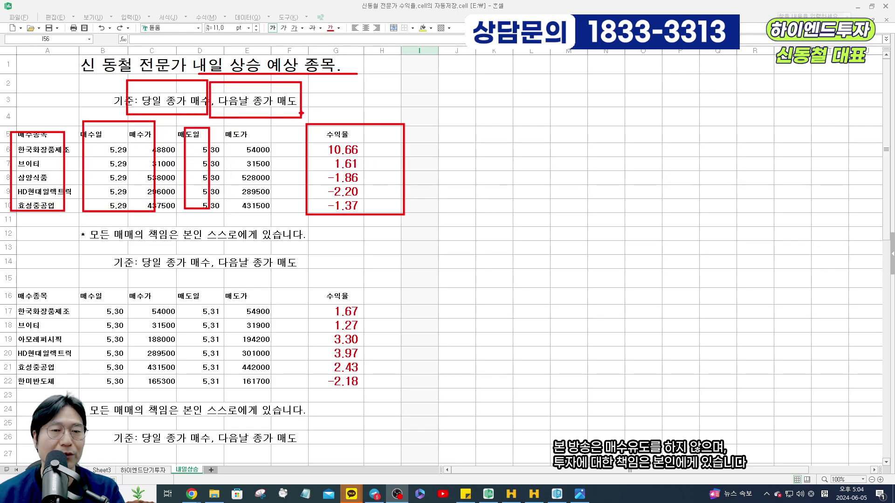
pyautogui.moveTo(304, 117); pyautogui.dragTo(391, 230)
# Box the purchase date, sale date, stock name and return columns of the 5.30 purchase table, and clear all annotations.
pyautogui.moveTo(63, 286)
pyautogui.mouseDown()
pyautogui.moveTo(125, 361)
pyautogui.moveTo(134, 389)
pyautogui.mouseUp()
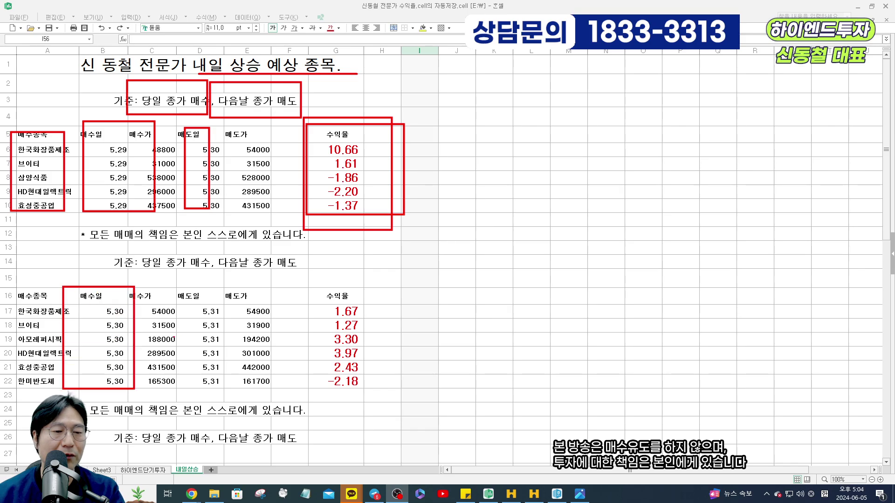
pyautogui.moveTo(177, 280); pyautogui.dragTo(230, 393)
pyautogui.moveTo(9, 295); pyautogui.dragTo(78, 380)
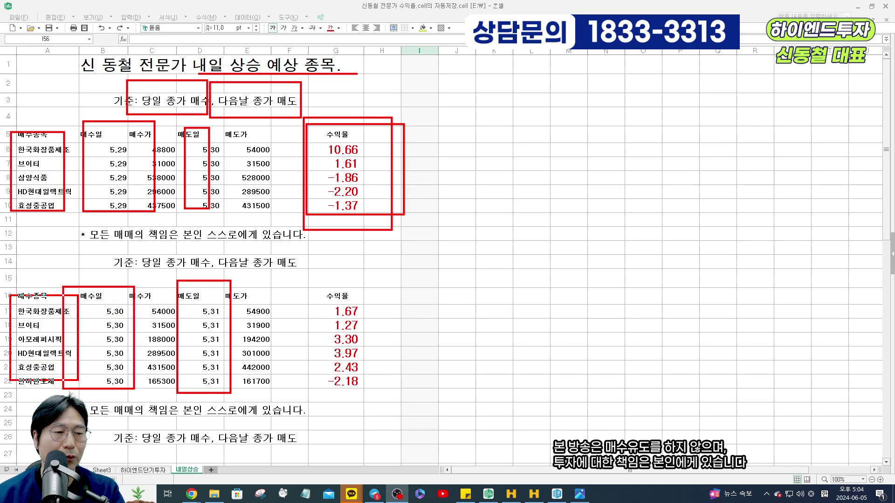
pyautogui.moveTo(312, 279)
pyautogui.mouseDown()
pyautogui.moveTo(362, 395)
pyautogui.moveTo(381, 403)
pyautogui.mouseUp()
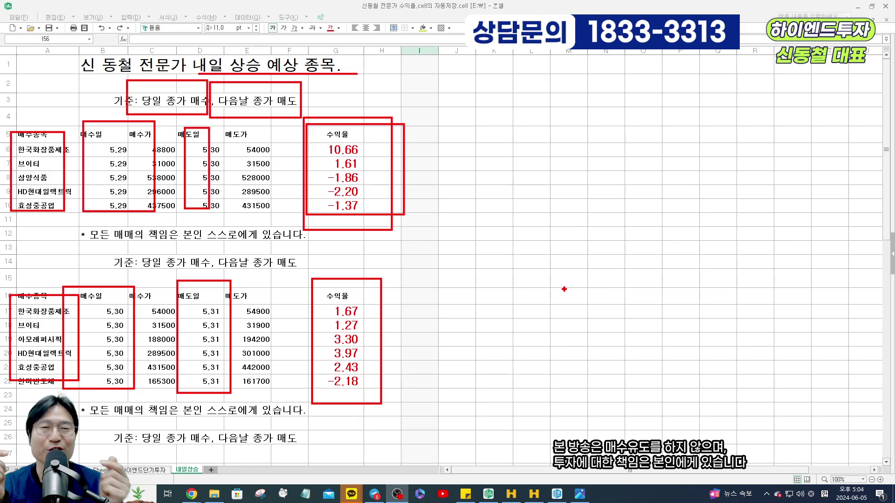
pyautogui.press('Escape')
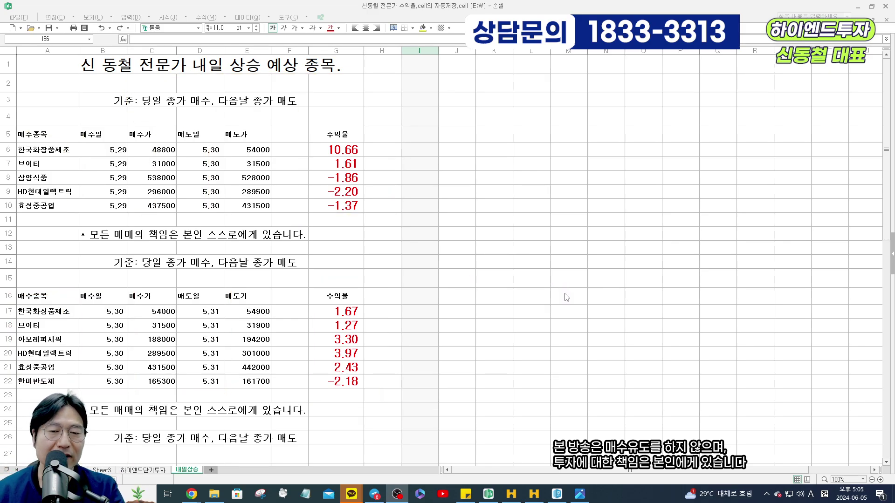
# Box the 5.31 purchase dates and 6.3 sale dates in the third table, and cross the table out with two diagonal strokes.
pyautogui.scroll(-4, 565, 301)
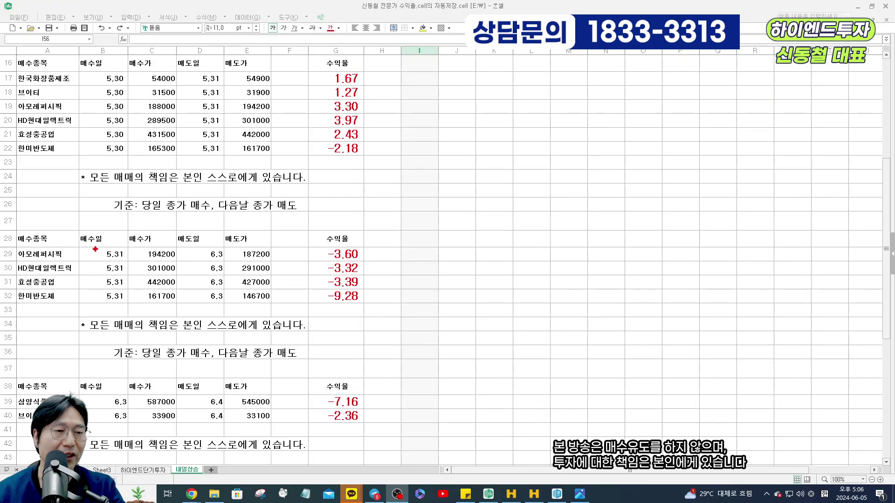
pyautogui.moveTo(74, 225); pyautogui.dragTo(123, 295)
pyautogui.moveTo(188, 233)
pyautogui.mouseDown()
pyautogui.moveTo(215, 280)
pyautogui.moveTo(266, 304)
pyautogui.moveTo(254, 304)
pyautogui.mouseUp()
pyautogui.moveTo(44, 193)
pyautogui.mouseDown()
pyautogui.moveTo(240, 290)
pyautogui.moveTo(396, 343)
pyautogui.mouseUp()
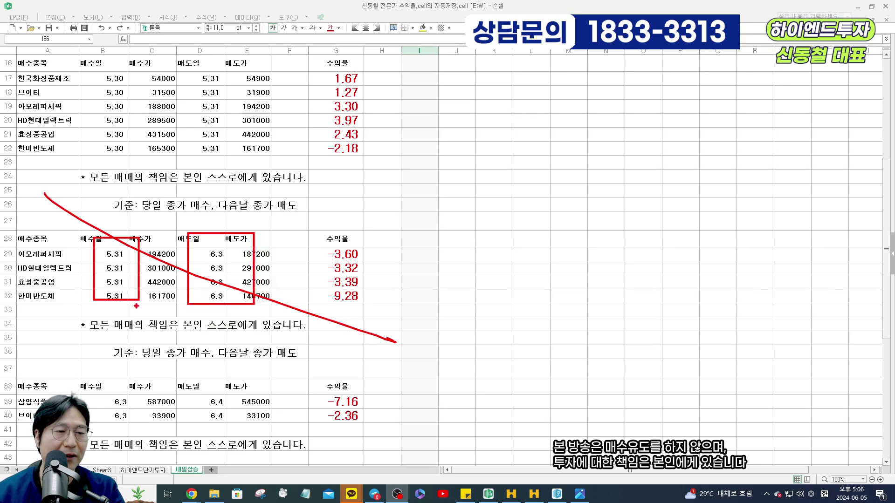
pyautogui.moveTo(44, 309); pyautogui.dragTo(514, 201)
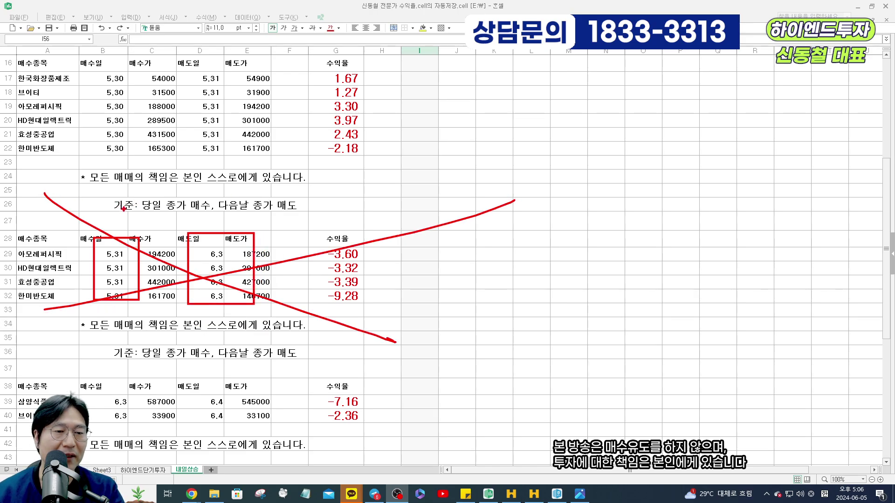
# Box the return columns of the third and second tables, mark over the third table again, and clear the annotations.
pyautogui.moveTo(282, 227); pyautogui.dragTo(401, 317)
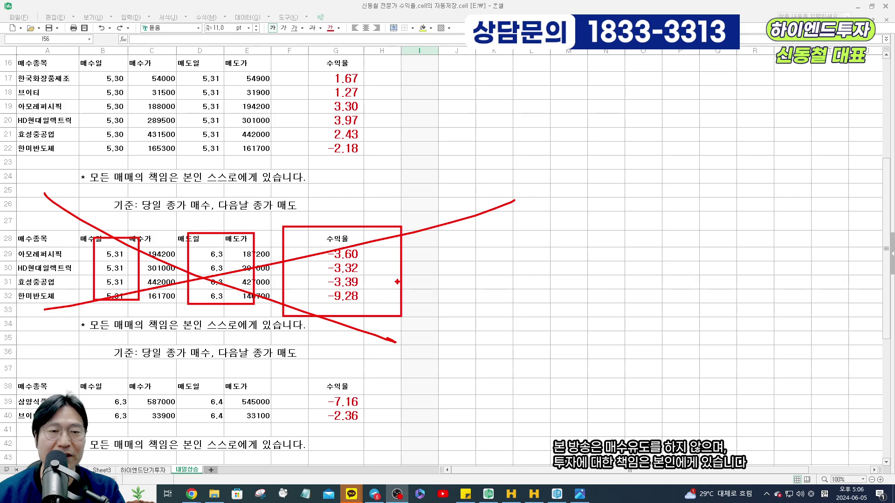
pyautogui.moveTo(317, 64); pyautogui.dragTo(391, 175)
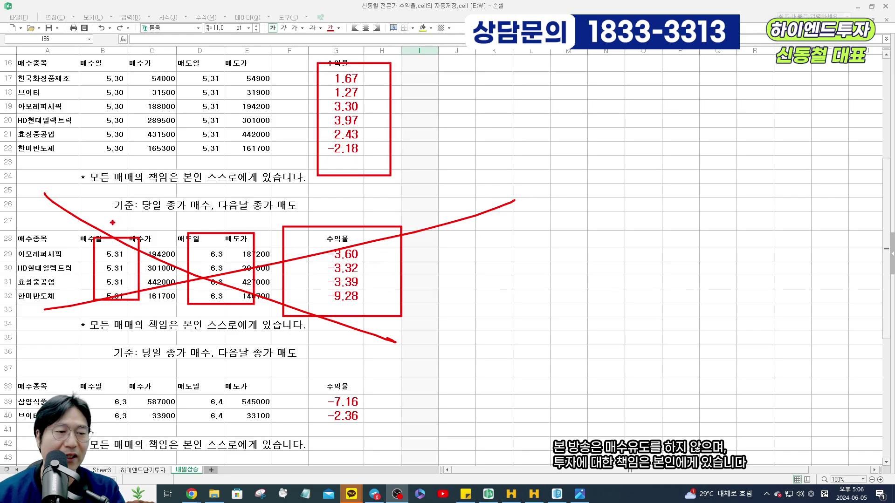
pyautogui.moveTo(40, 206)
pyautogui.mouseDown()
pyautogui.moveTo(414, 322)
pyautogui.moveTo(394, 309)
pyautogui.mouseUp()
pyautogui.press('Escape')
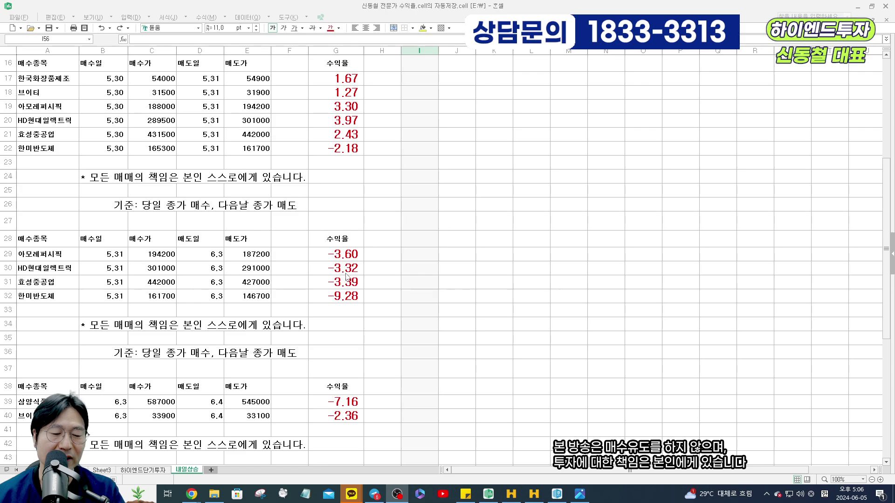
# Box the purchase dates, sale dates and prices, and returns of the 삼양식품 and 브이티 trades in rows 38 to 40.
pyautogui.scroll(-2, 350, 298)
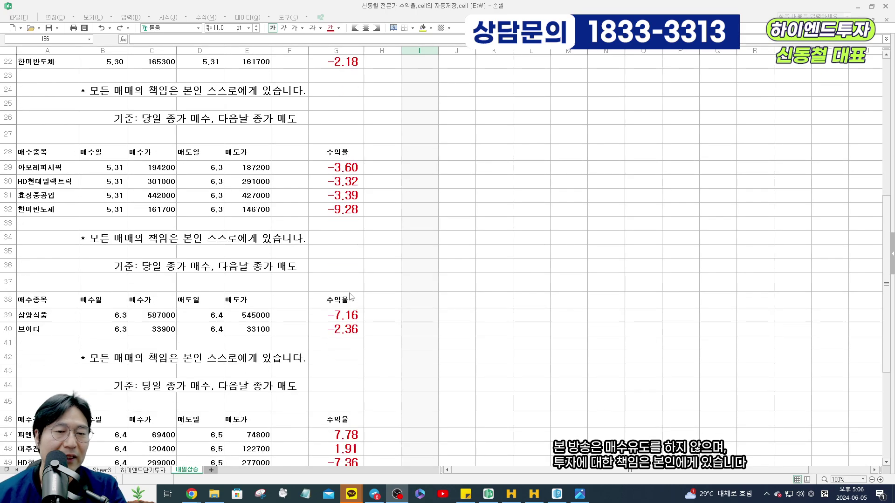
pyautogui.scroll(-1, 350, 297)
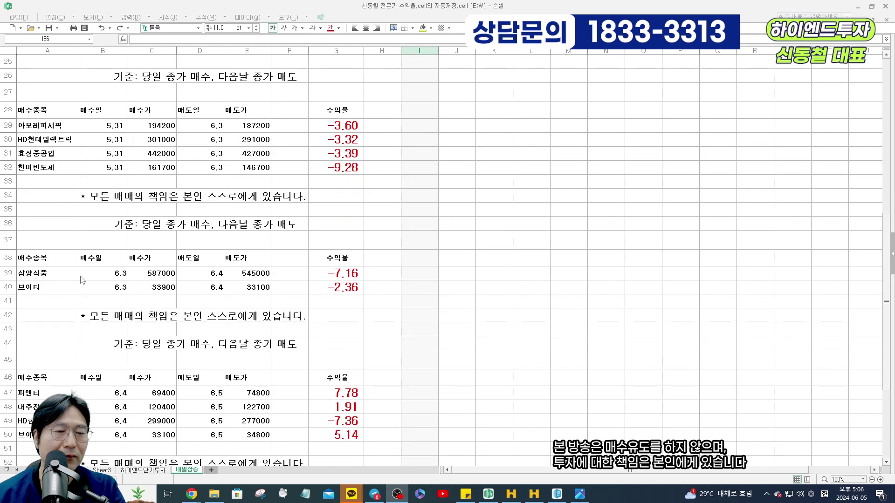
pyautogui.scroll(-1, 111, 298)
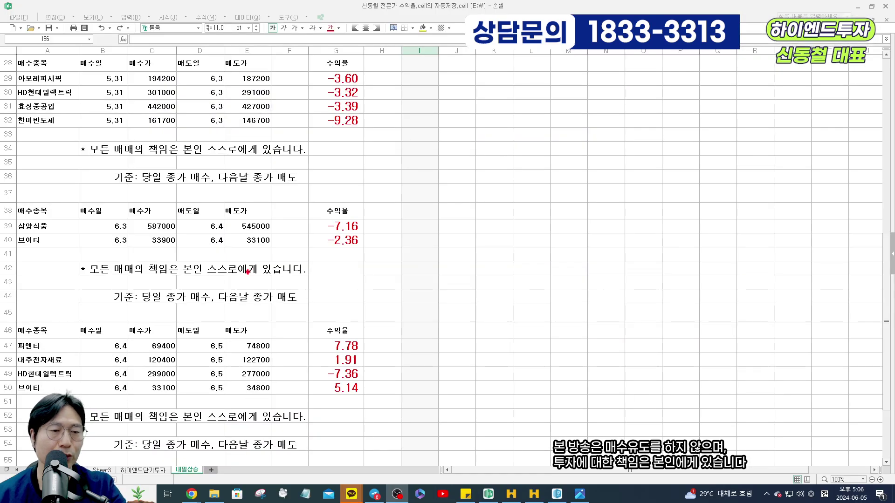
pyautogui.moveTo(65, 188); pyautogui.dragTo(129, 254)
pyautogui.moveTo(157, 198); pyautogui.dragTo(279, 264)
pyautogui.moveTo(297, 189); pyautogui.dragTo(381, 279)
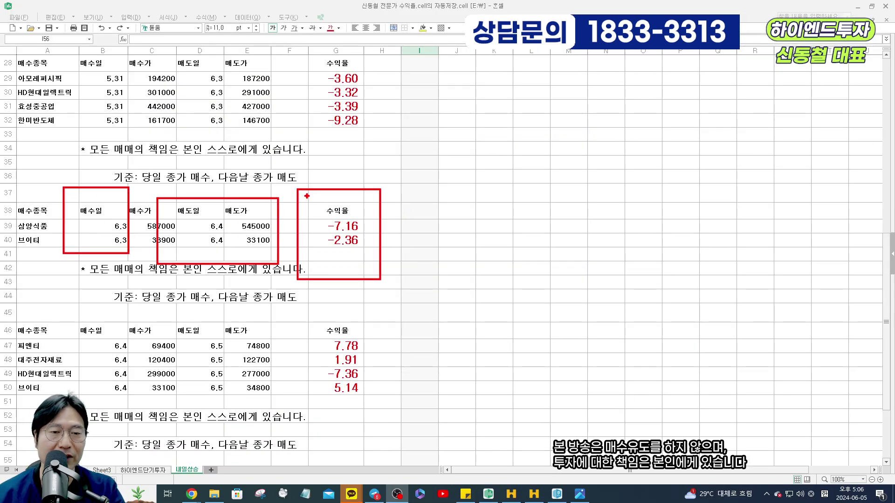
pyautogui.moveTo(307, 196); pyautogui.dragTo(394, 258)
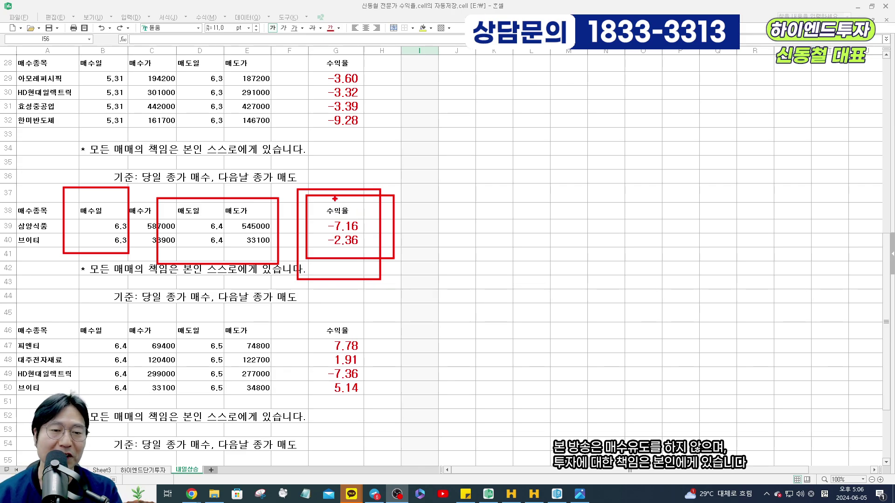
pyautogui.moveTo(305, 206); pyautogui.dragTo(415, 278)
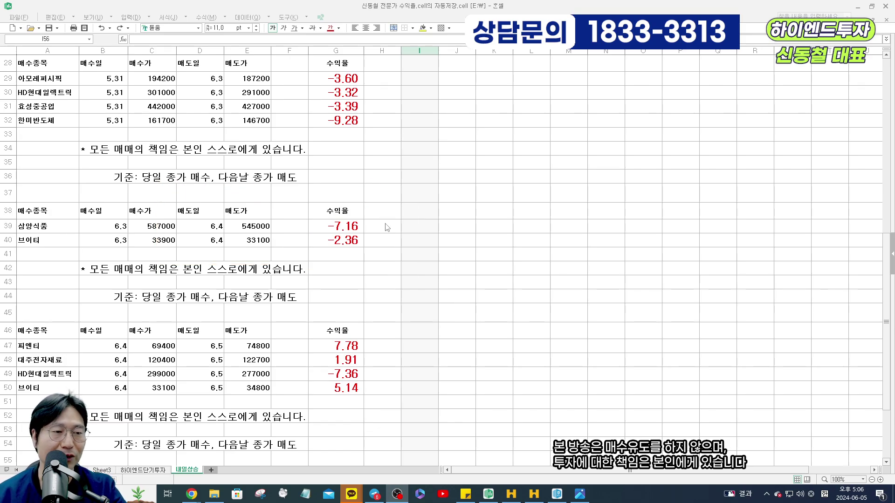
# Draw arrows pointing at the 삼양식품 and 브이티 returns in rows 39 and 40, and box both returns together.
pyautogui.moveTo(368, 225); pyautogui.dragTo(429, 225)
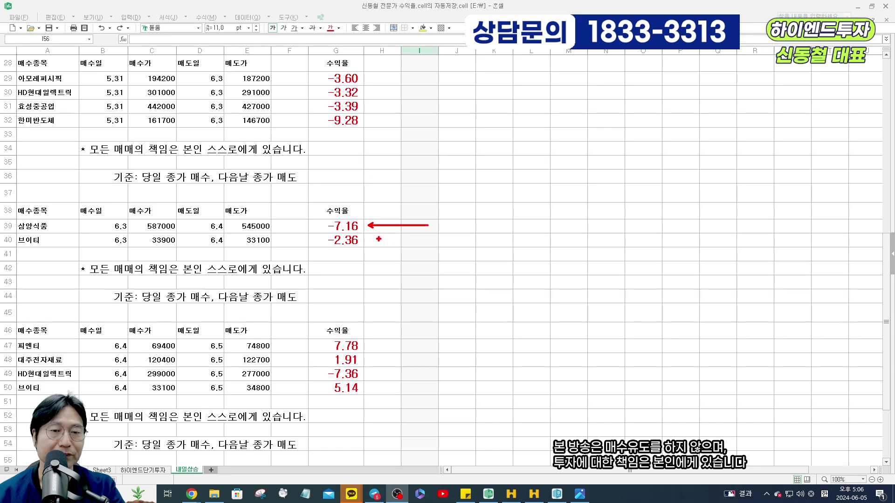
pyautogui.moveTo(366, 243); pyautogui.dragTo(435, 242)
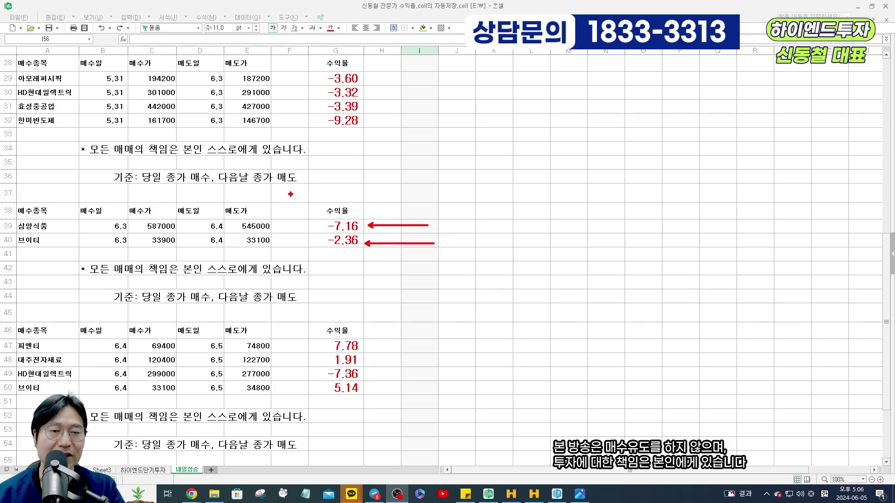
pyautogui.moveTo(291, 194); pyautogui.dragTo(421, 265)
pyautogui.moveTo(302, 202); pyautogui.dragTo(378, 254)
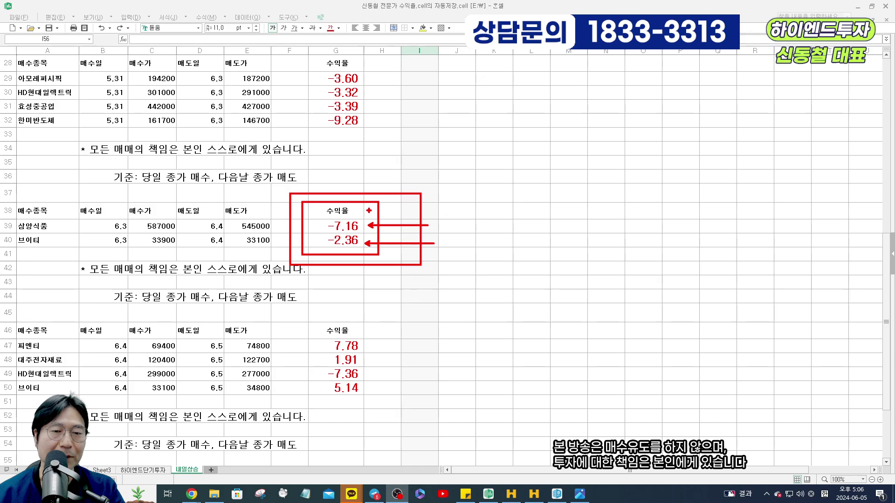
# Handwrite "-1 ~ 2" and "+6" beside the row 38 to 40 table, and box the 브이티 return.
pyautogui.moveTo(409, 209)
pyautogui.mouseDown()
pyautogui.moveTo(431, 202)
pyautogui.moveTo(439, 210)
pyautogui.mouseUp()
pyautogui.moveTo(451, 201); pyautogui.dragTo(480, 195)
pyautogui.moveTo(481, 188)
pyautogui.mouseDown()
pyautogui.moveTo(496, 212)
pyautogui.moveTo(563, 212)
pyautogui.mouseUp()
pyautogui.moveTo(310, 229); pyautogui.dragTo(418, 266)
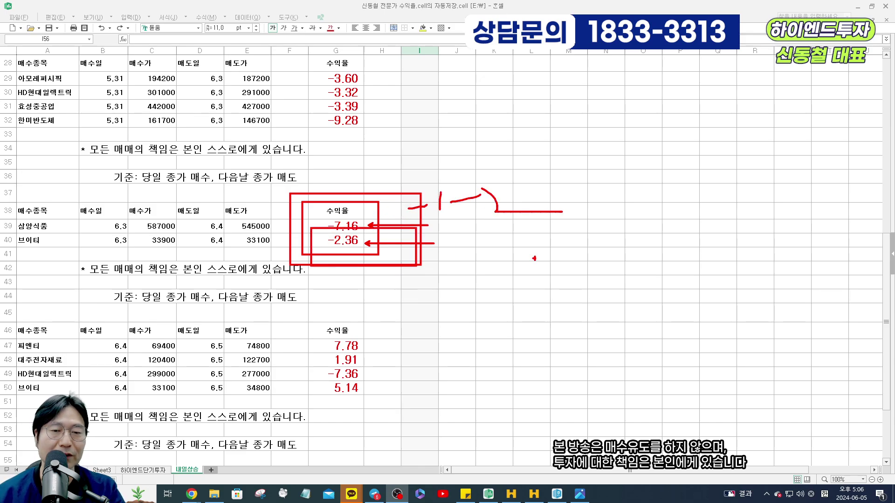
pyautogui.moveTo(496, 258)
pyautogui.mouseDown()
pyautogui.moveTo(581, 254)
pyautogui.moveTo(545, 282)
pyautogui.mouseUp()
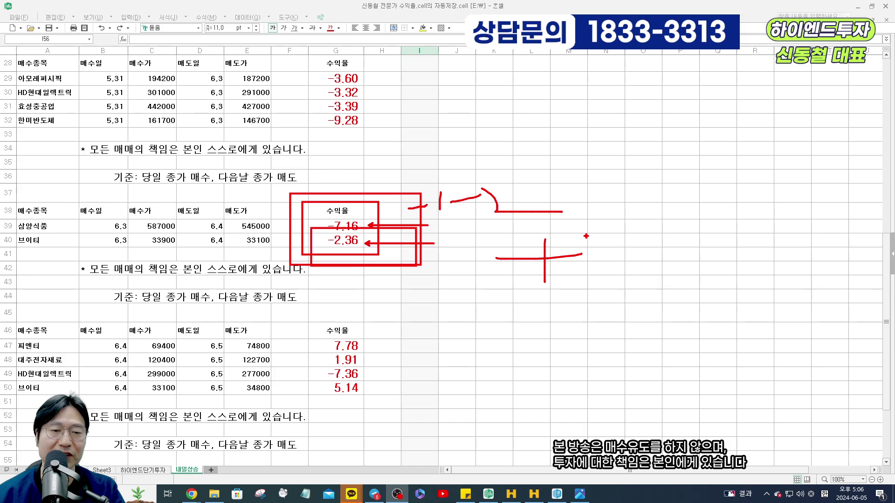
pyautogui.moveTo(612, 234); pyautogui.dragTo(594, 265)
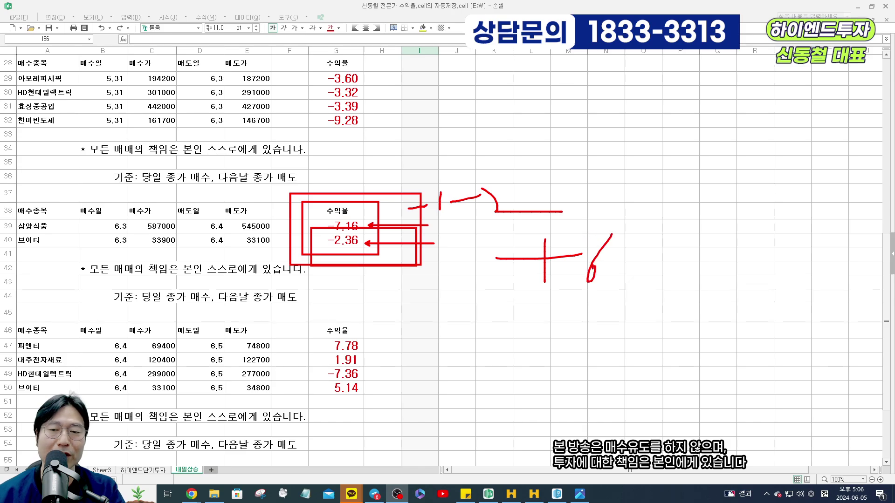
# Draw more boxes around the returns in rows 38 to 40, and clear all annotations.
pyautogui.moveTo(260, 182); pyautogui.dragTo(392, 265)
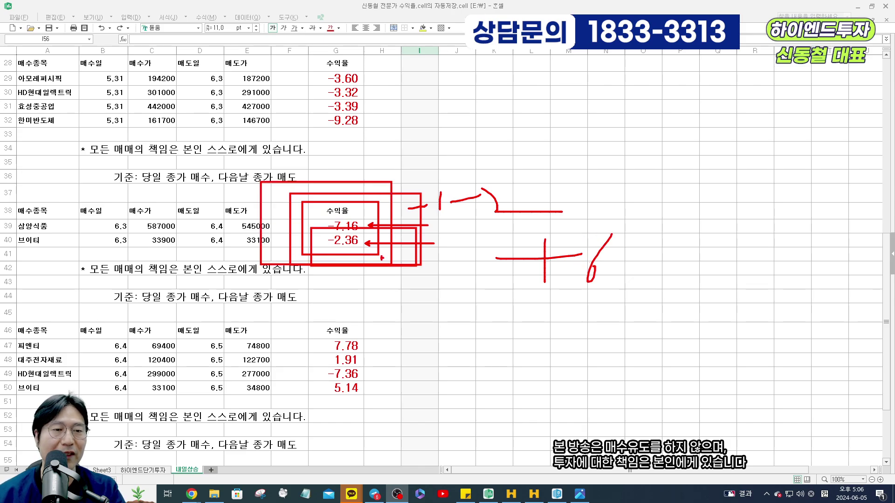
pyautogui.moveTo(241, 155); pyautogui.dragTo(364, 232)
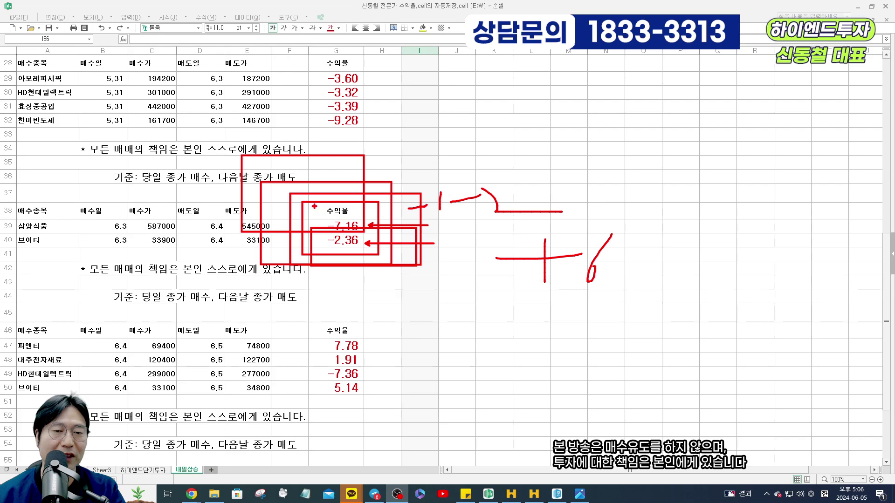
pyautogui.moveTo(312, 206); pyautogui.dragTo(396, 264)
pyautogui.press('Escape')
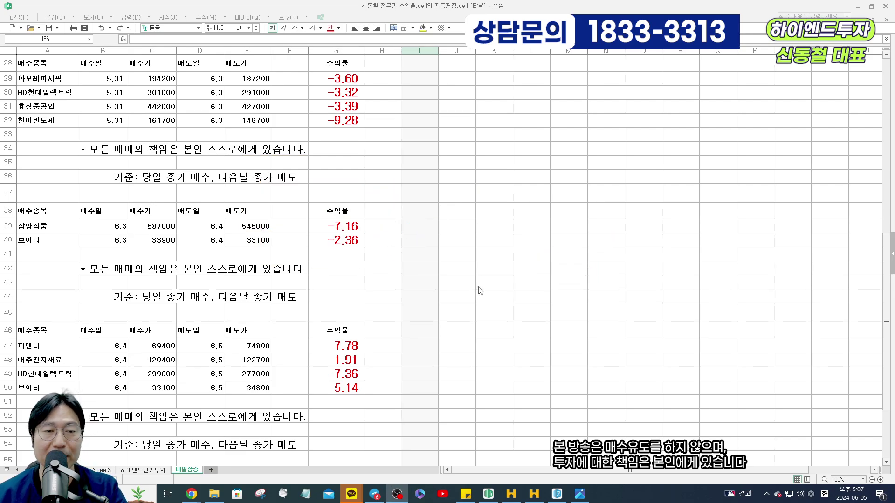
# Box the purchase date, stock name, sale date, sale price and return columns of the table in rows 46 to 50.
pyautogui.scroll(-2, 480, 297)
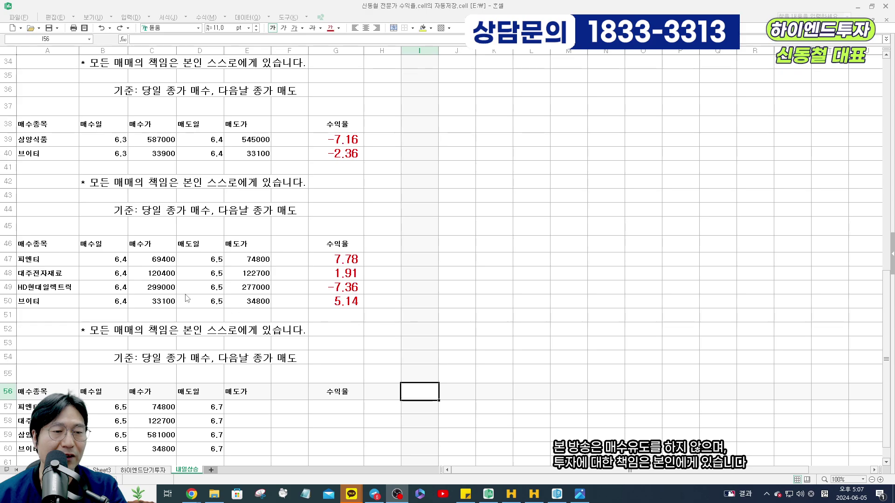
pyautogui.scroll(-1, 193, 317)
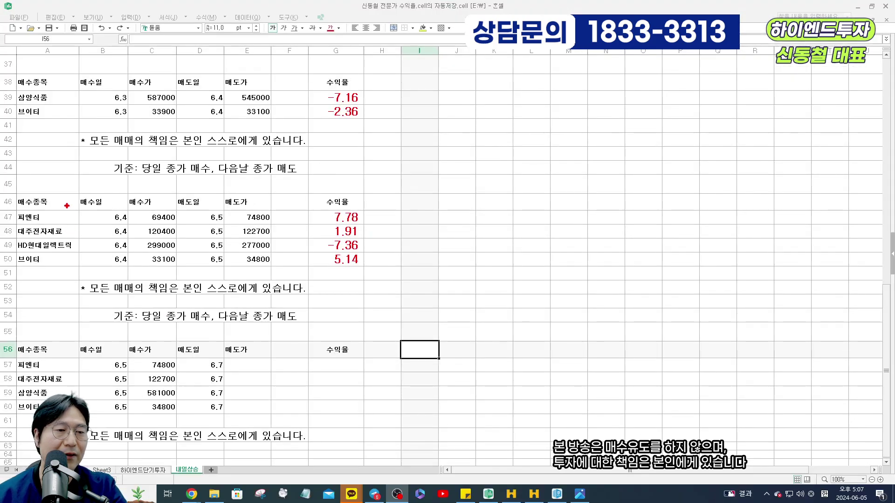
pyautogui.moveTo(90, 197); pyautogui.dragTo(136, 280)
pyautogui.moveTo(9, 186)
pyautogui.mouseDown()
pyautogui.moveTo(72, 281)
pyautogui.moveTo(82, 272)
pyautogui.mouseUp()
pyautogui.moveTo(168, 188); pyautogui.dragTo(231, 269)
pyautogui.moveTo(226, 189)
pyautogui.mouseDown()
pyautogui.moveTo(274, 274)
pyautogui.moveTo(281, 235)
pyautogui.moveTo(284, 267)
pyautogui.mouseUp()
pyautogui.moveTo(301, 189); pyautogui.dragTo(378, 278)
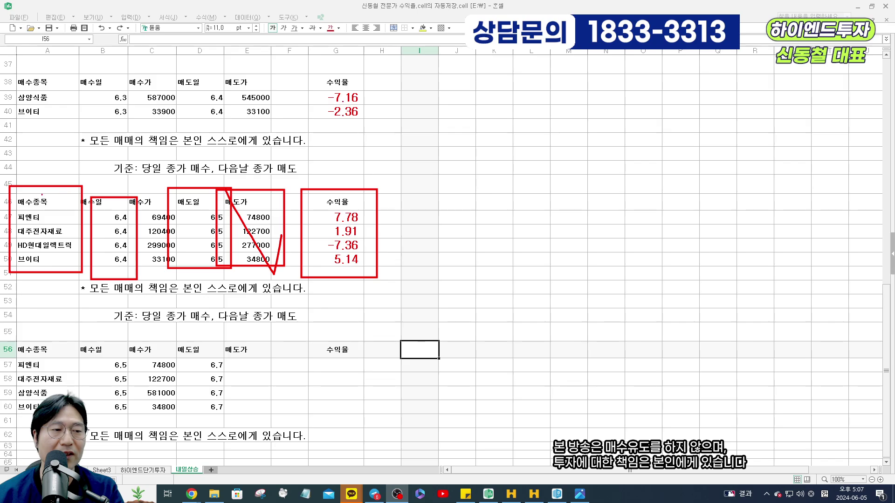
# Add further emphasis boxes around the stock names and the return column of the 6.4 purchase table.
pyautogui.moveTo(14, 195); pyautogui.dragTo(108, 276)
pyautogui.moveTo(296, 177); pyautogui.dragTo(397, 279)
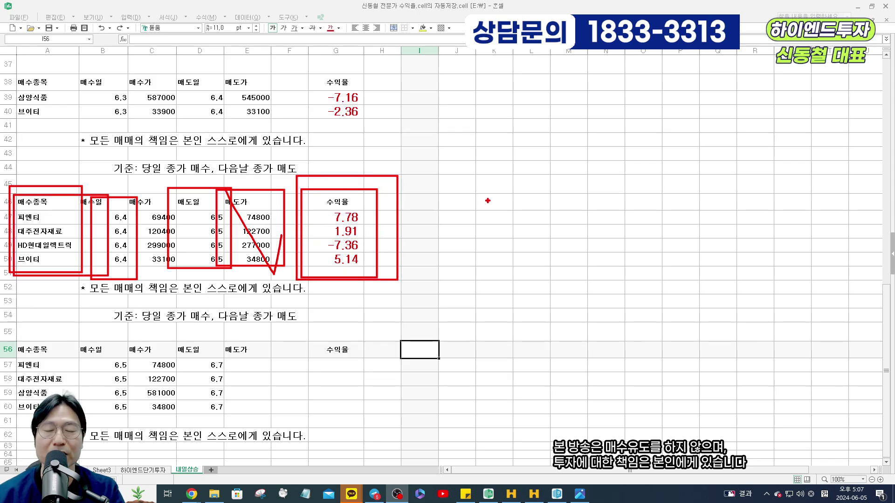
pyautogui.moveTo(276, 182)
pyautogui.mouseDown()
pyautogui.moveTo(294, 217)
pyautogui.moveTo(413, 289)
pyautogui.mouseUp()
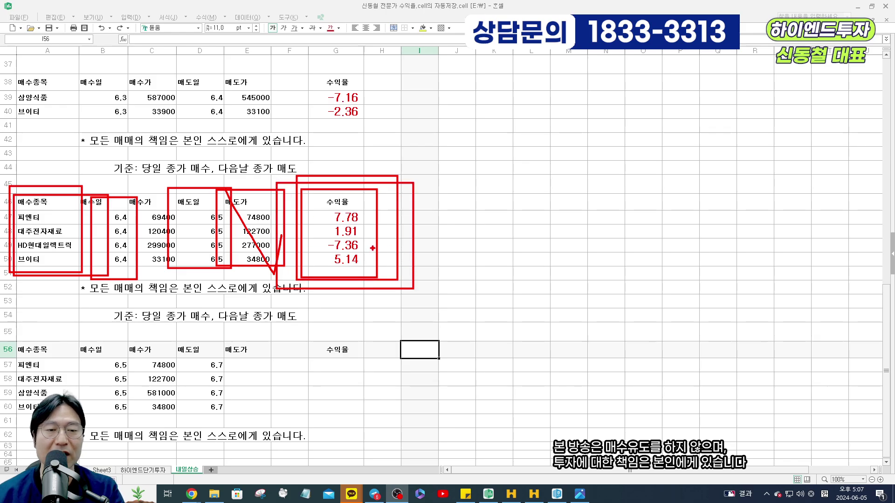
# Draw an arrow to the HD현대일렉트릭 return in row 49, and handwrite a boxed "-1 - 2%" note with its own arrow.
pyautogui.moveTo(373, 248); pyautogui.dragTo(582, 248)
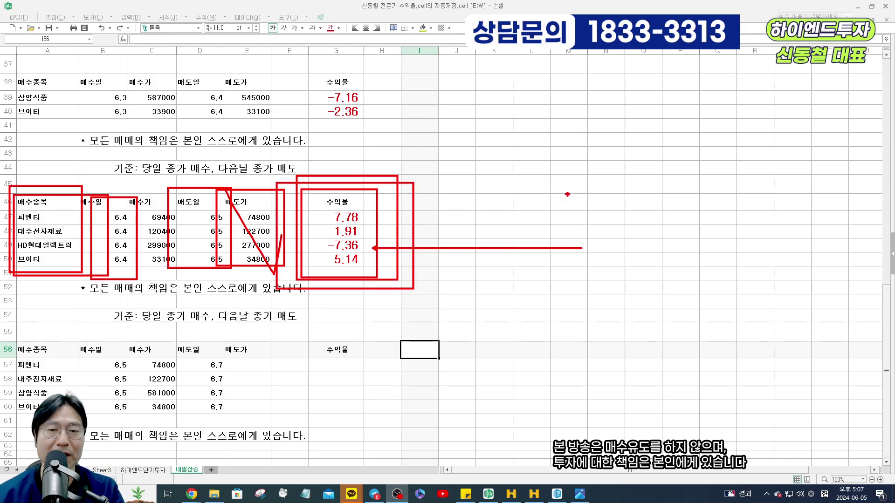
pyautogui.moveTo(550, 189); pyautogui.dragTo(502, 188)
pyautogui.moveTo(577, 166)
pyautogui.mouseDown()
pyautogui.moveTo(579, 192)
pyautogui.moveTo(603, 176)
pyautogui.moveTo(652, 192)
pyautogui.mouseUp()
pyautogui.moveTo(654, 178); pyautogui.dragTo(666, 189)
pyautogui.moveTo(544, 151); pyautogui.dragTo(687, 239)
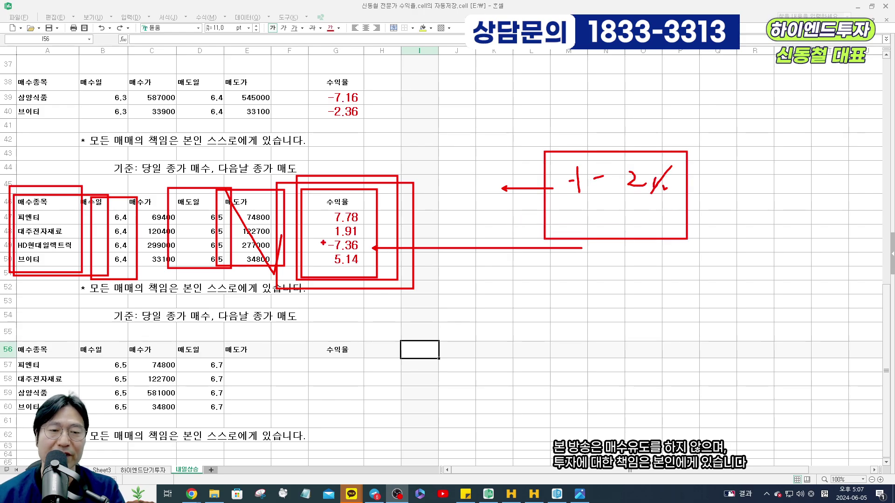
# Box the HD현대일렉트릭 return in row 49, reinforce its arrow, and handwrite "-7" beneath the note.
pyautogui.moveTo(310, 231)
pyautogui.mouseDown()
pyautogui.moveTo(378, 267)
pyautogui.moveTo(378, 258)
pyautogui.moveTo(616, 247)
pyautogui.mouseUp()
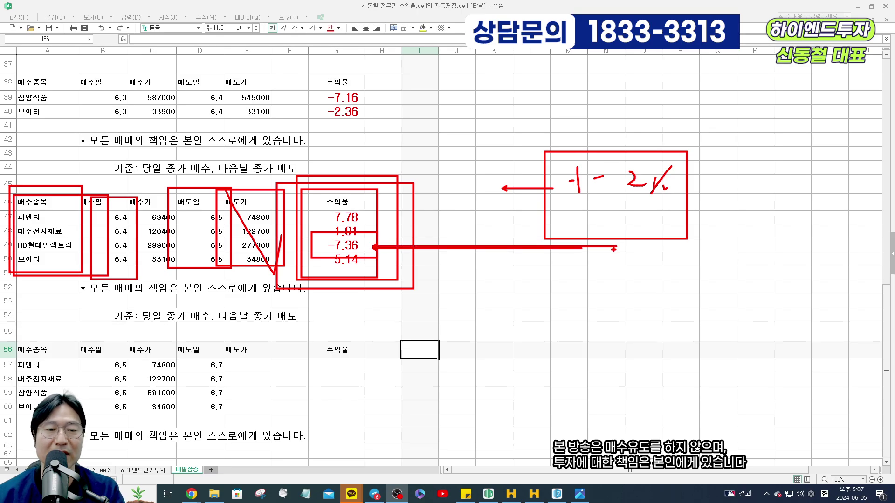
pyautogui.moveTo(602, 267); pyautogui.dragTo(619, 266)
pyautogui.moveTo(639, 260); pyautogui.dragTo(669, 290)
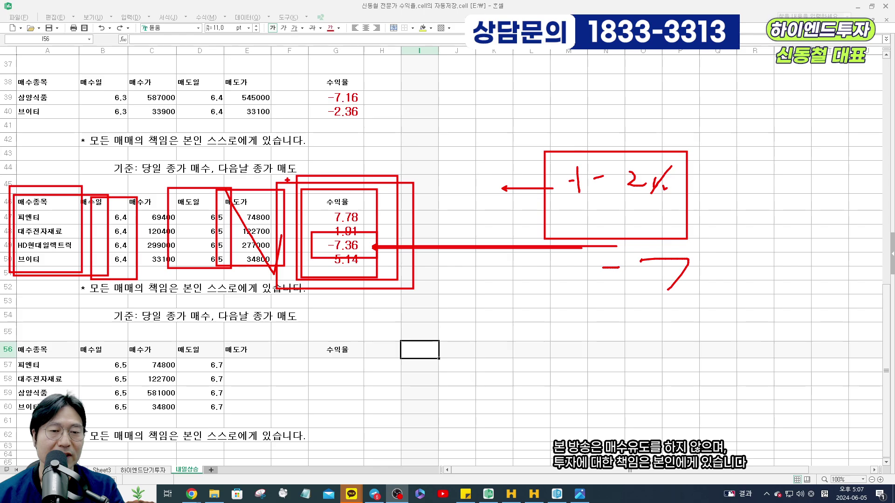
# Add two more emphasis boxes around the return column in rows 46 to 50, and clear all annotations.
pyautogui.moveTo(288, 188)
pyautogui.mouseDown()
pyautogui.moveTo(288, 277)
pyautogui.moveTo(394, 268)
pyautogui.mouseUp()
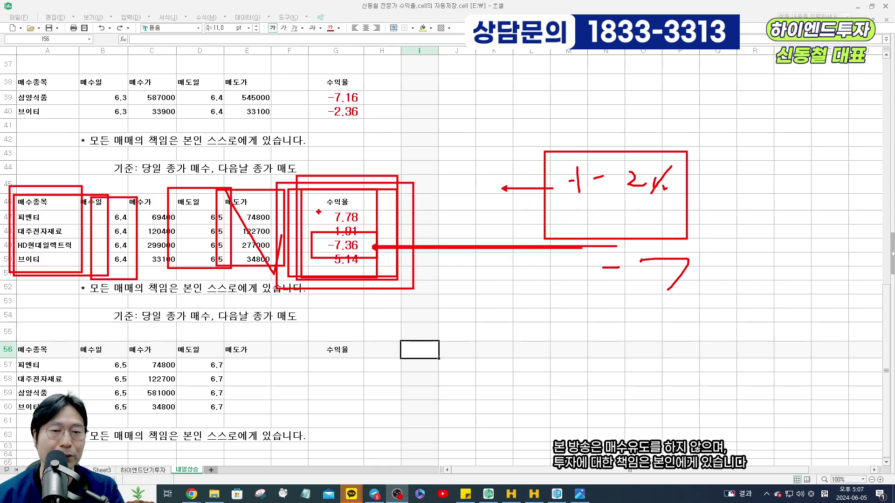
pyautogui.moveTo(293, 193)
pyautogui.mouseDown()
pyautogui.moveTo(393, 247)
pyautogui.moveTo(393, 264)
pyautogui.mouseUp()
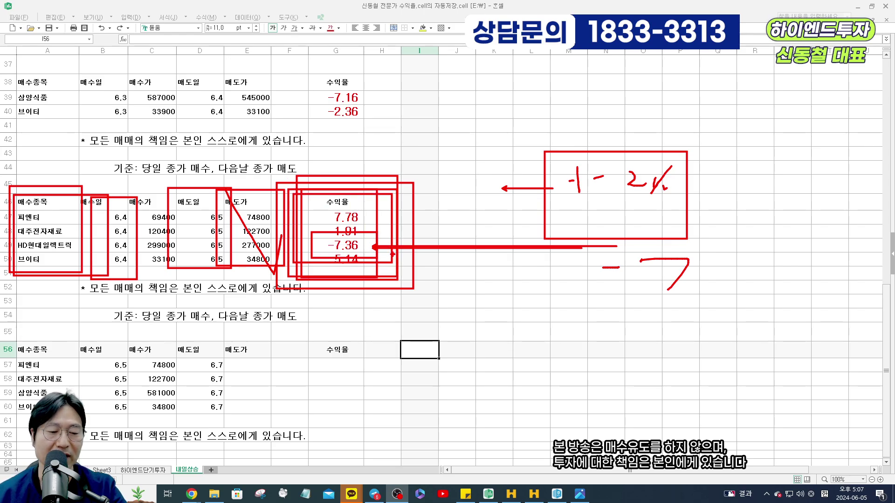
pyautogui.press('Escape')
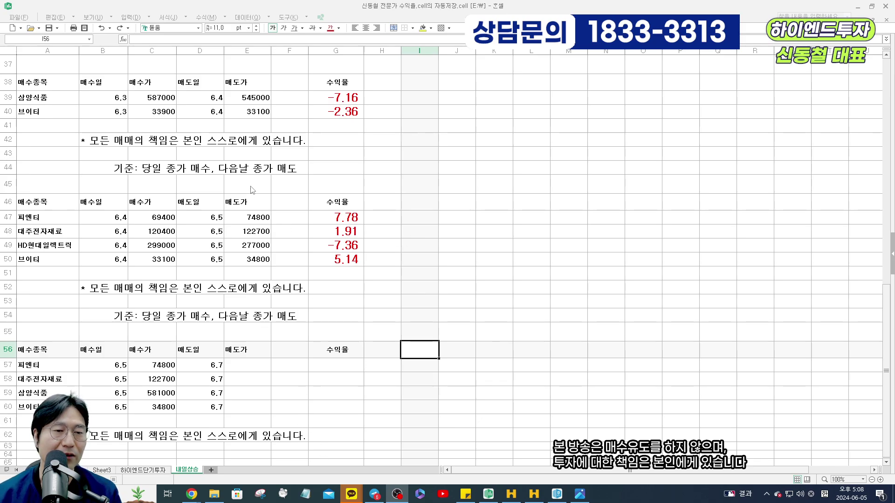
# Draw an arrow to each stock's return in rows 6 to 10 of the 5.29 purchase table.
pyautogui.scroll(2, 372, 237)
pyautogui.scroll(10, 372, 238)
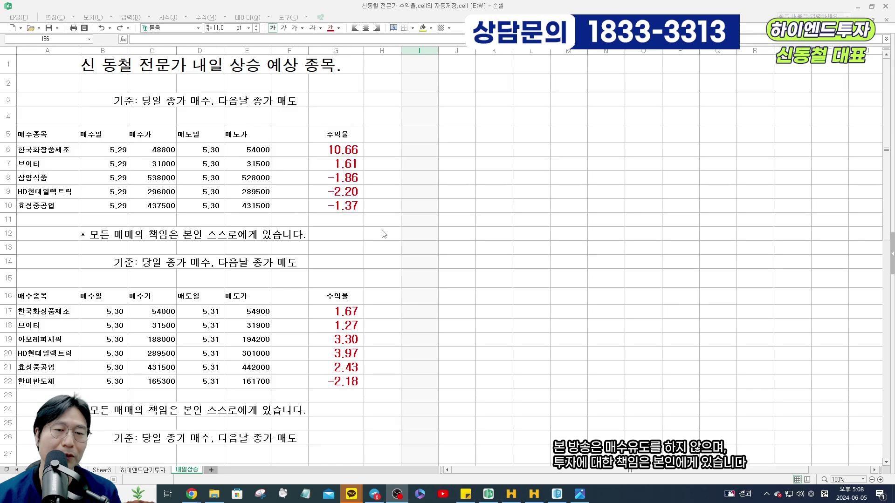
pyautogui.scroll(-2, 382, 233)
pyautogui.scroll(2, 383, 236)
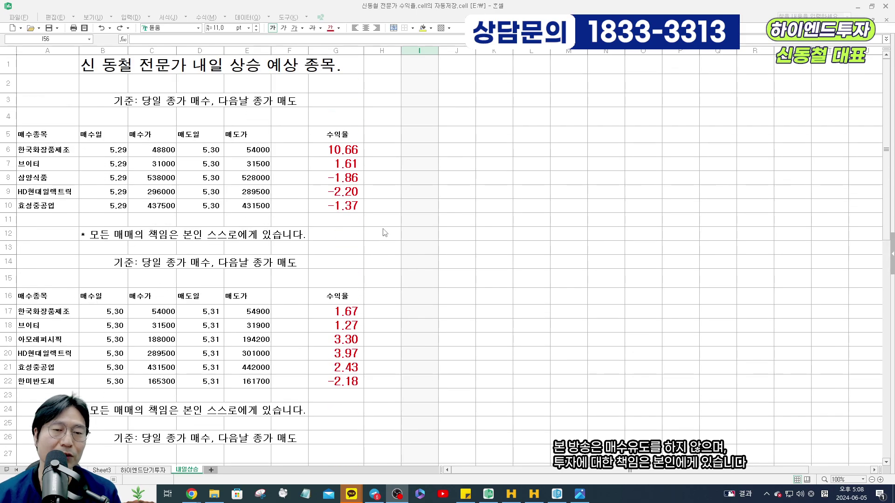
pyautogui.scroll(-1, 401, 272)
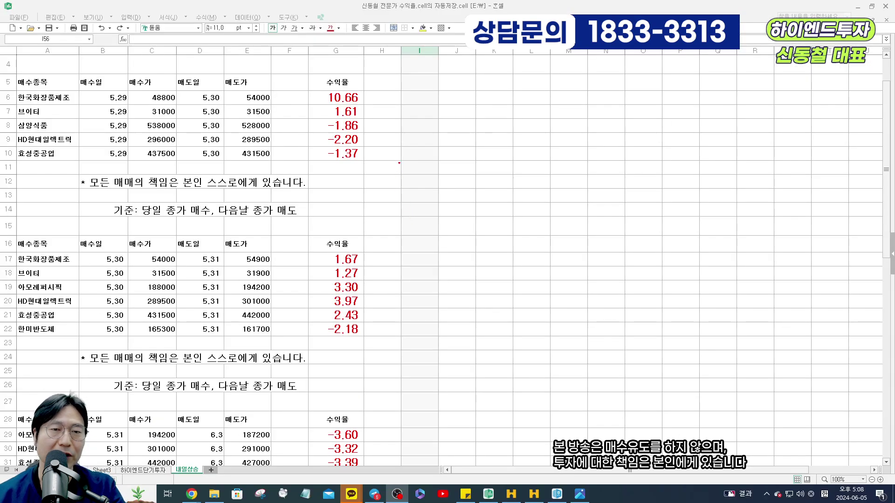
pyautogui.moveTo(380, 97); pyautogui.dragTo(453, 97)
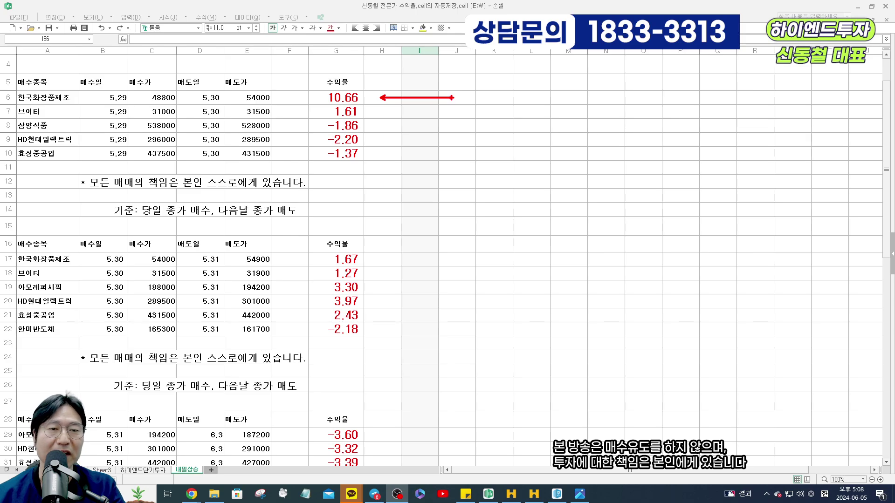
pyautogui.moveTo(377, 110); pyautogui.dragTo(394, 112)
pyautogui.moveTo(384, 125); pyautogui.dragTo(434, 161)
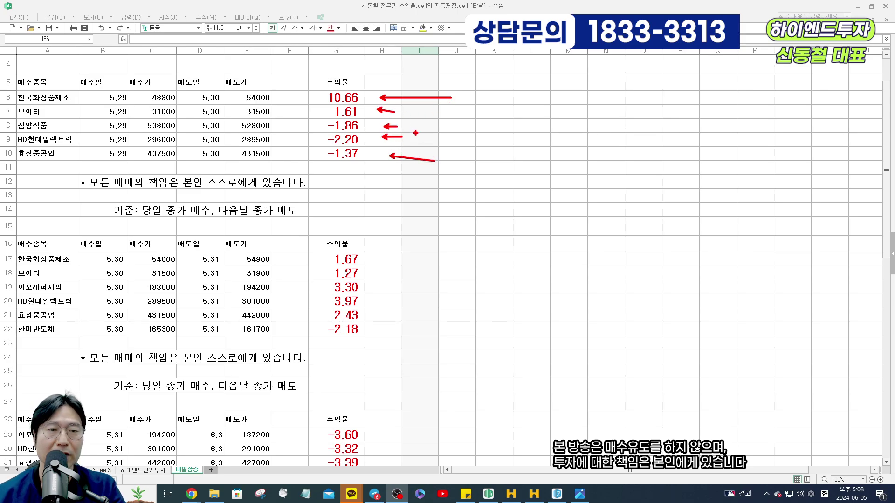
# Box the return column of the 5.29 purchase table, add further emphasis marks over it, and clear the annotations.
pyautogui.moveTo(296, 68); pyautogui.dragTo(394, 166)
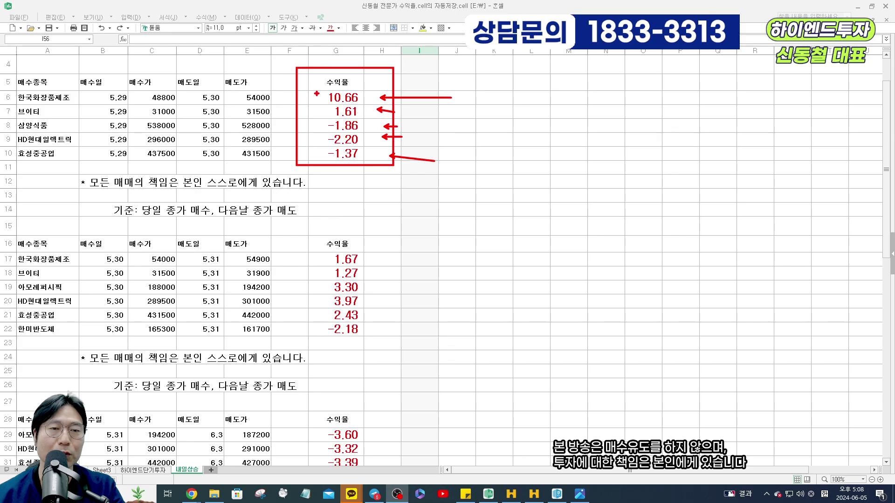
pyautogui.moveTo(316, 95); pyautogui.dragTo(461, 109)
pyautogui.moveTo(296, 104); pyautogui.dragTo(373, 159)
pyautogui.press('Escape')
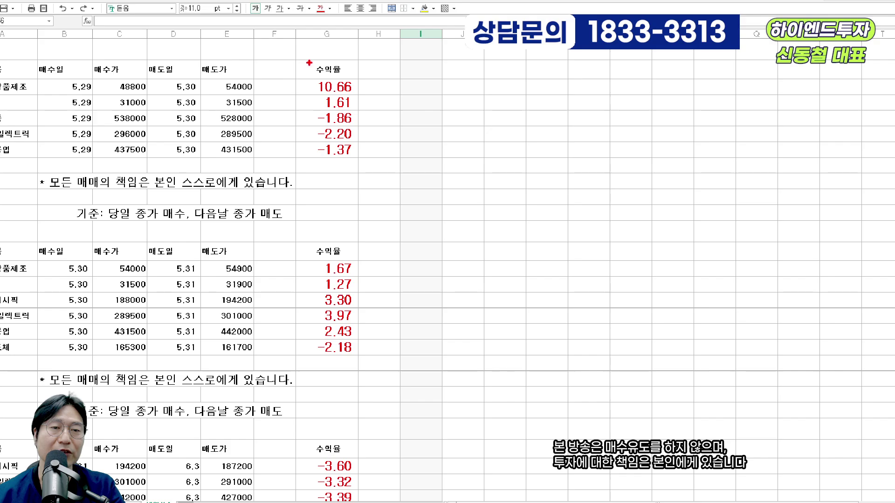
# Box the return columns of the 5.29 and 5.30 purchase tables, and clear the boxes.
pyautogui.moveTo(298, 74); pyautogui.dragTo(409, 175)
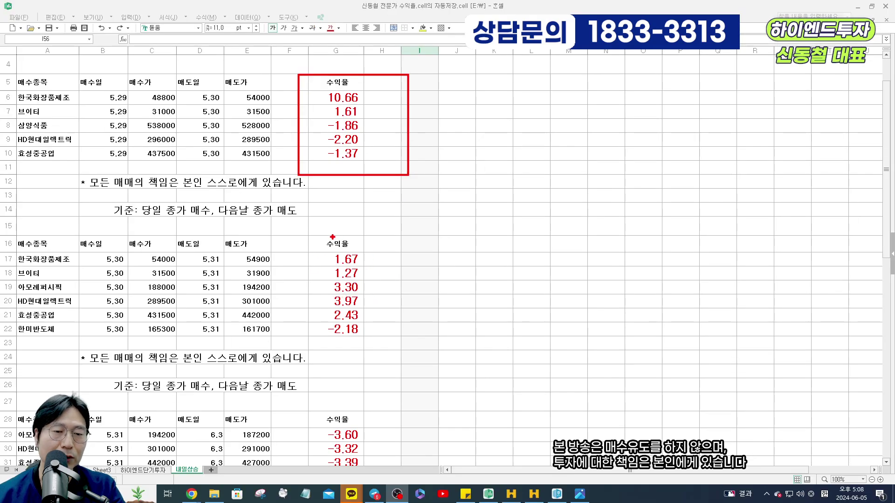
pyautogui.moveTo(294, 231); pyautogui.dragTo(379, 359)
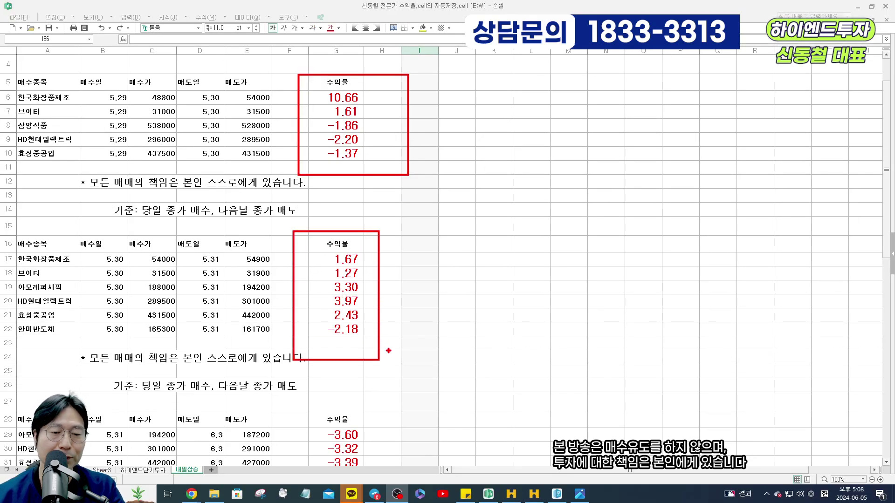
pyautogui.press('Escape')
# Box the return column of the 6.3 purchase table in rows 38 to 40, and clear the box.
pyautogui.scroll(-3, 388, 350)
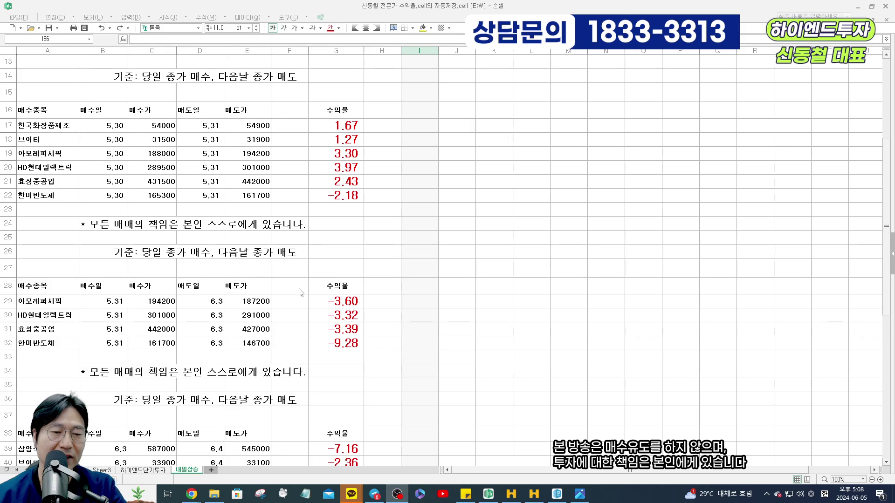
pyautogui.scroll(-3, 395, 322)
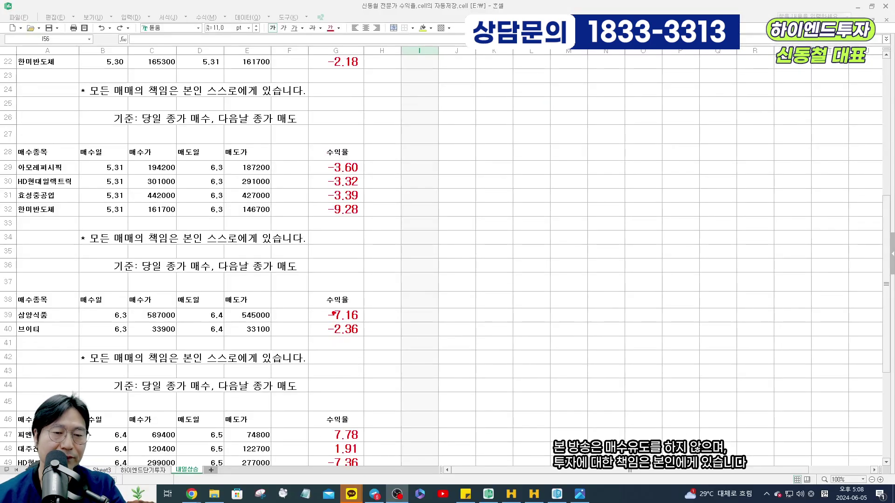
pyautogui.moveTo(300, 291); pyautogui.dragTo(406, 376)
pyautogui.press('Escape')
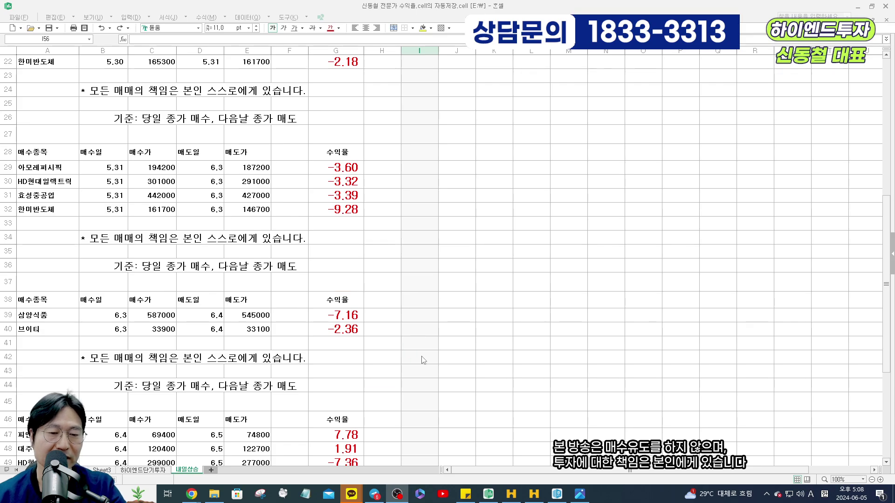
# Draw two boxes around the return column of the 6.4 purchase table, and clear them.
pyautogui.scroll(-3, 422, 362)
pyautogui.hotkey('ctrl', '2')
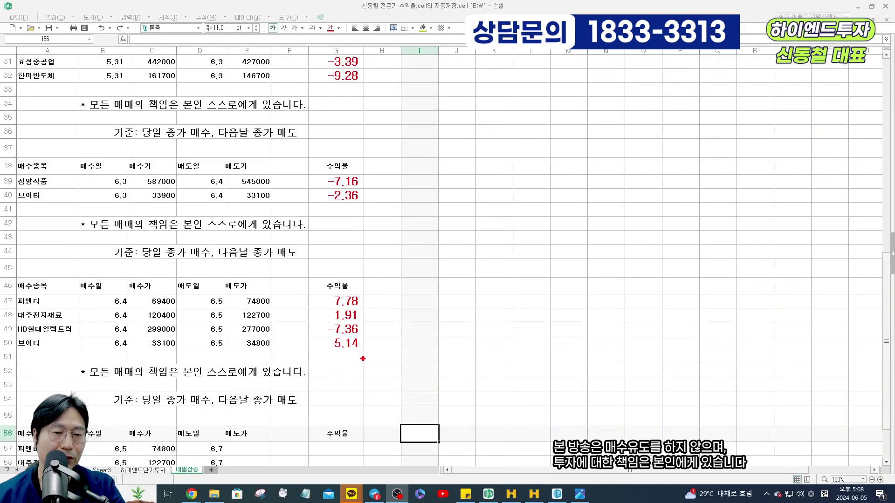
pyautogui.moveTo(301, 273); pyautogui.dragTo(374, 366)
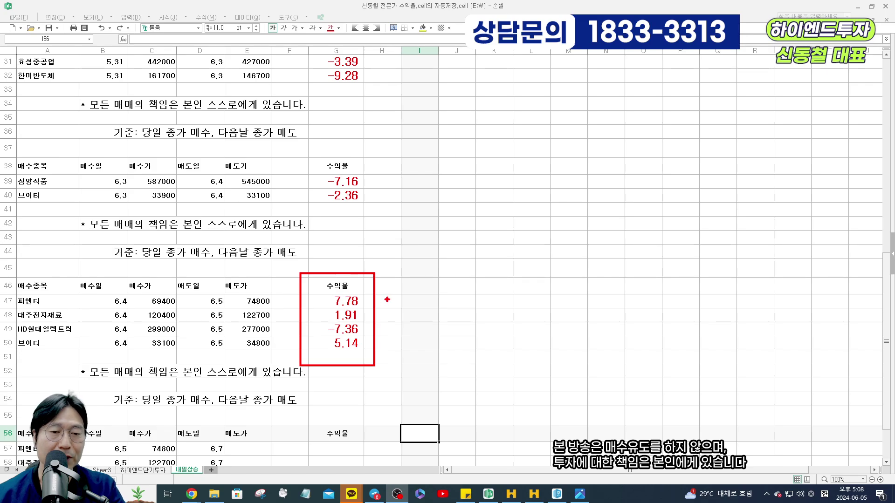
pyautogui.moveTo(307, 280); pyautogui.dragTo(384, 359)
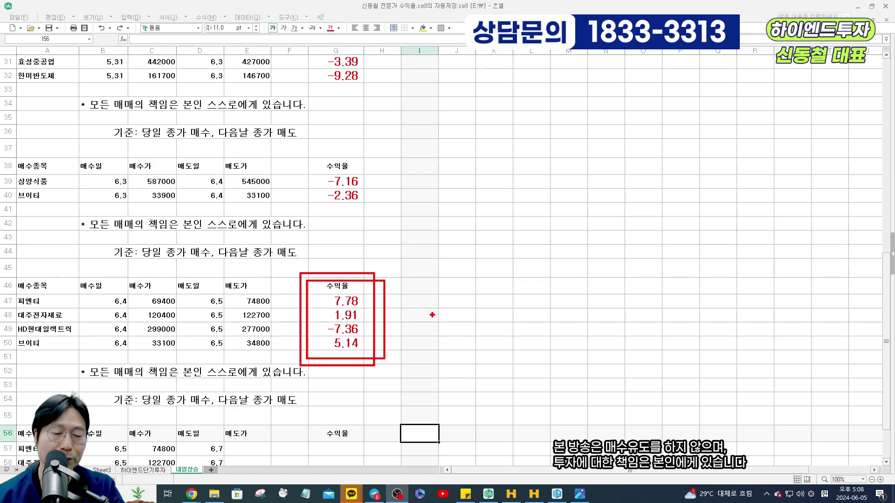
pyautogui.press('Escape')
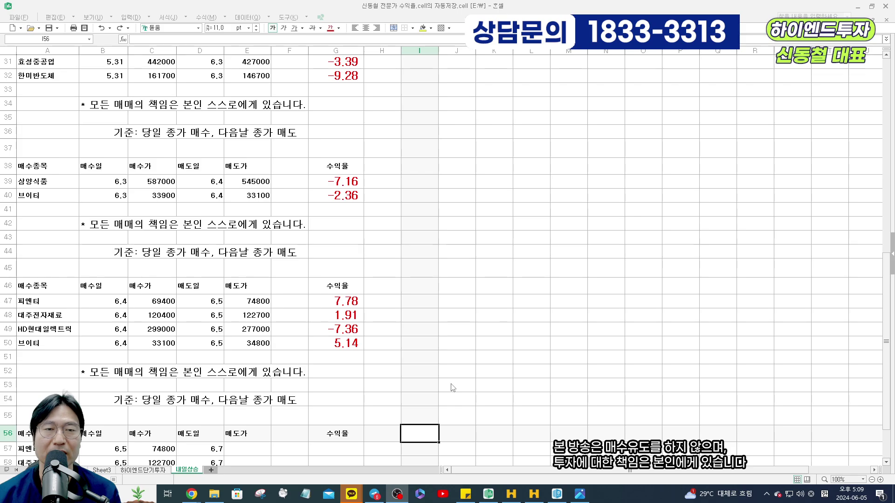
# Review the stocks, trade dates, prices and returns in the tables for purchases from 5.29 to 6.3.
pyautogui.scroll(2, 454, 386)
pyautogui.scroll(4, 470, 375)
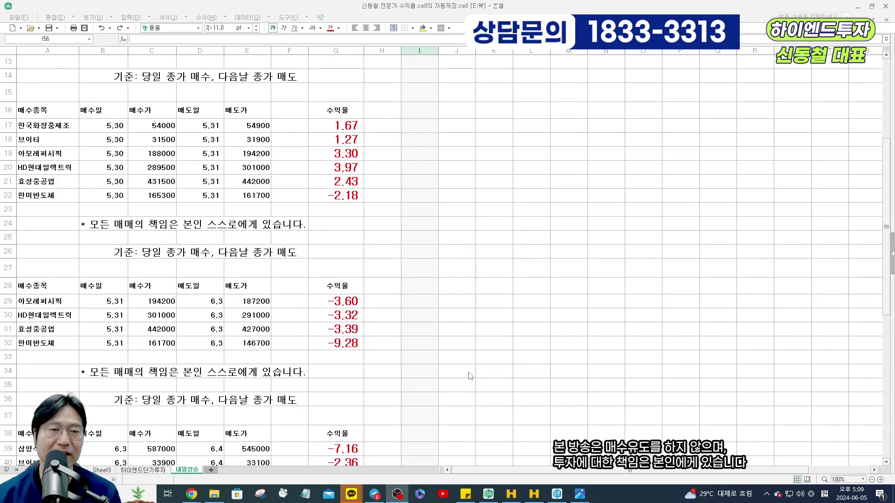
pyautogui.scroll(4, 470, 376)
pyautogui.scroll(-3, 470, 376)
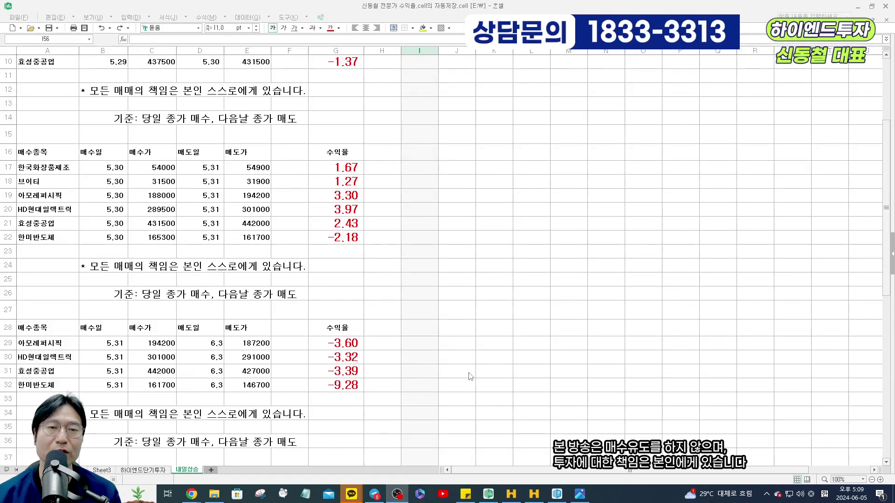
pyautogui.scroll(3, 469, 375)
pyautogui.scroll(-3, 470, 379)
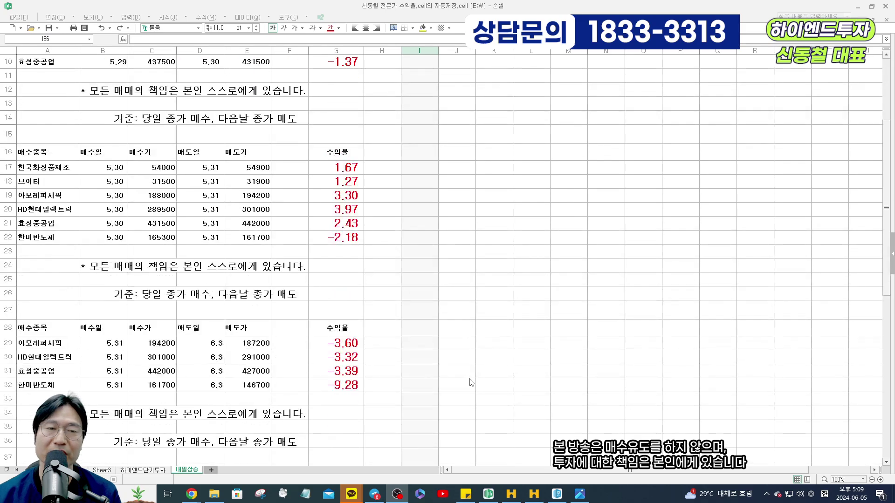
pyautogui.scroll(3, 472, 382)
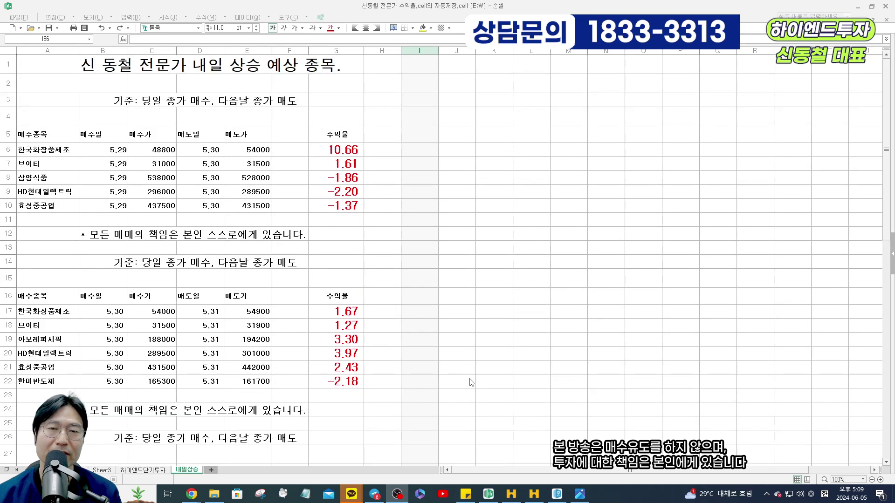
pyautogui.scroll(-3, 472, 382)
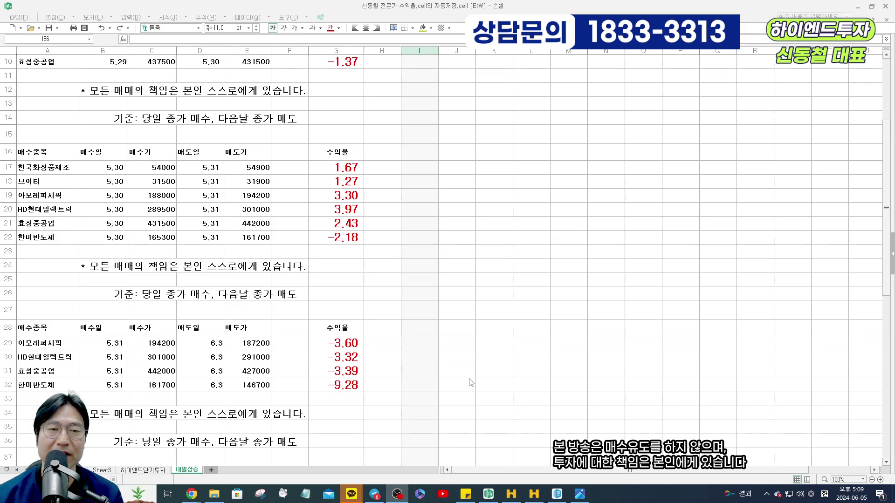
pyautogui.scroll(-2, 471, 382)
pyautogui.scroll(4, 471, 382)
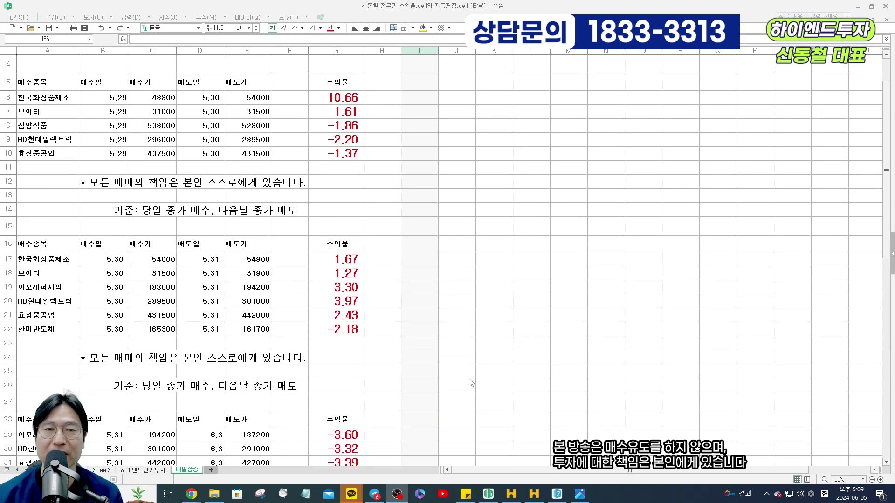
pyautogui.scroll(-2, 471, 382)
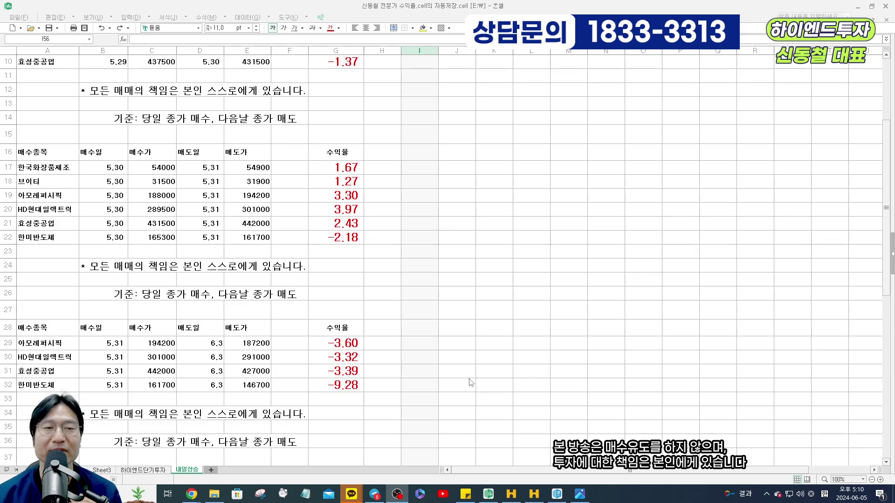
pyautogui.scroll(3, 470, 382)
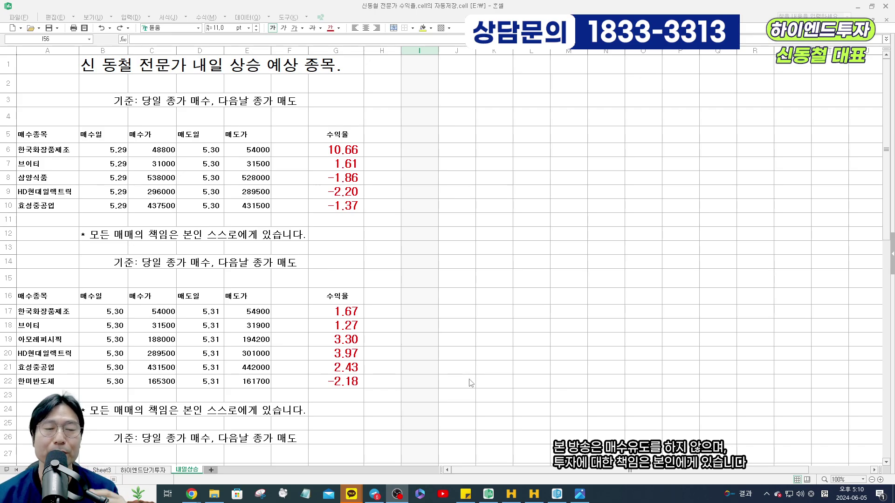
pyautogui.scroll(-3, 471, 383)
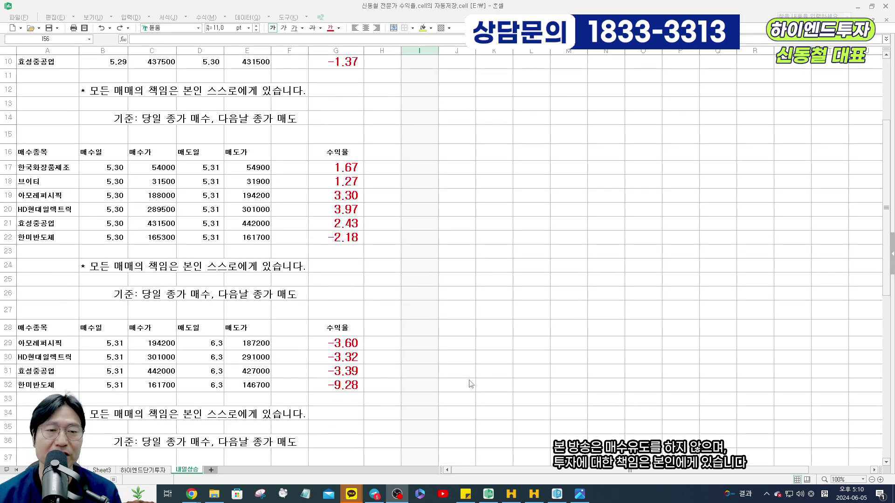
pyautogui.scroll(-2, 471, 383)
pyautogui.scroll(-2, 470, 385)
pyautogui.scroll(5, 470, 385)
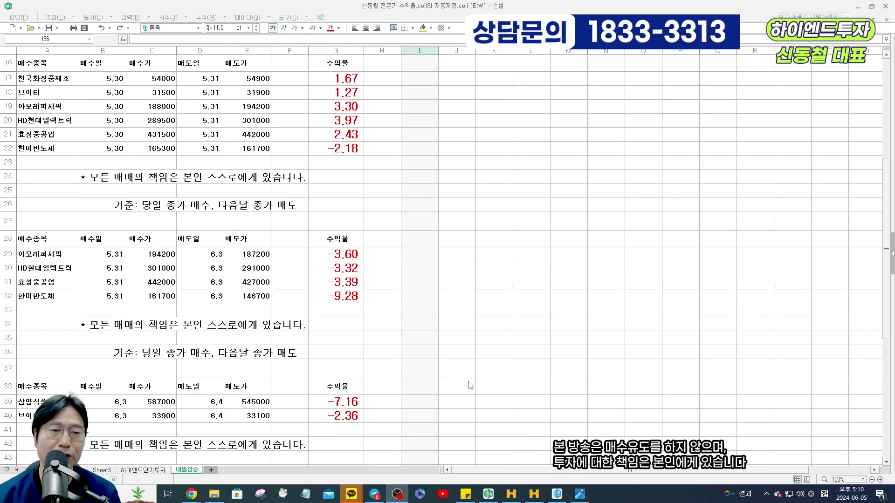
pyautogui.scroll(2, 470, 385)
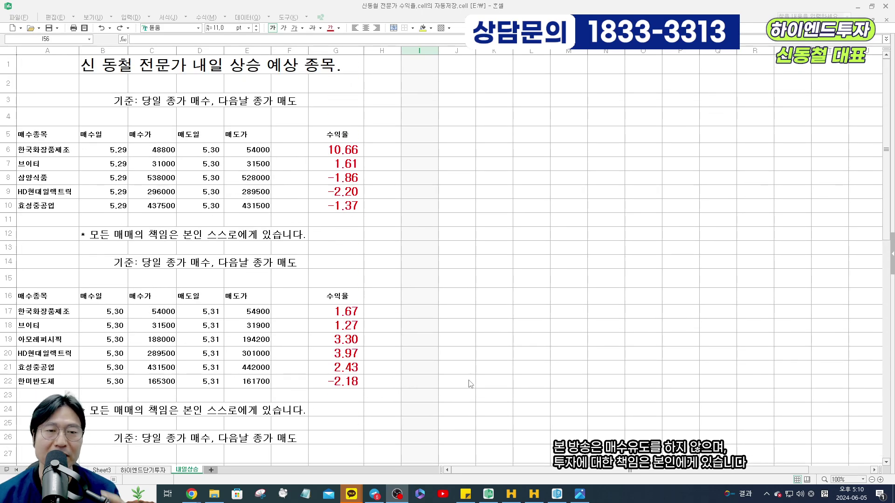
pyautogui.scroll(-2, 385, 217)
pyautogui.scroll(2, 352, 221)
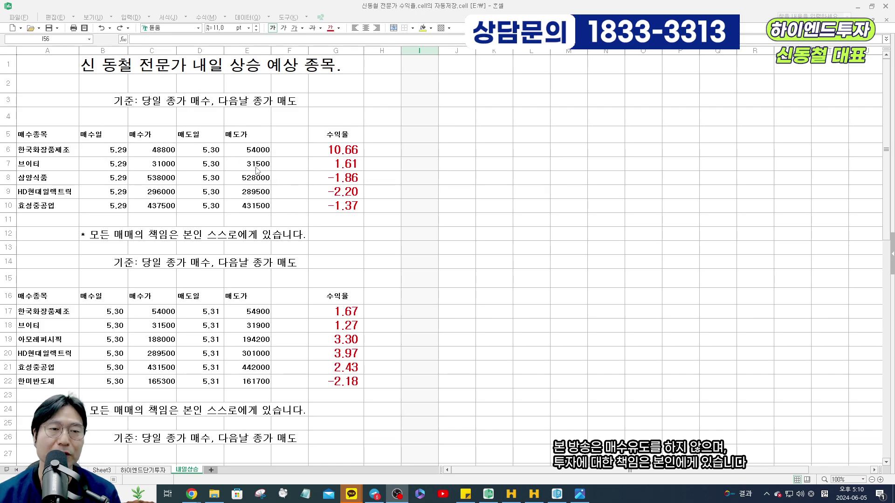
# Go through the trade tables in order down to the 6.5 purchase table in rows 56 to 60.
pyautogui.scroll(-2, 334, 355)
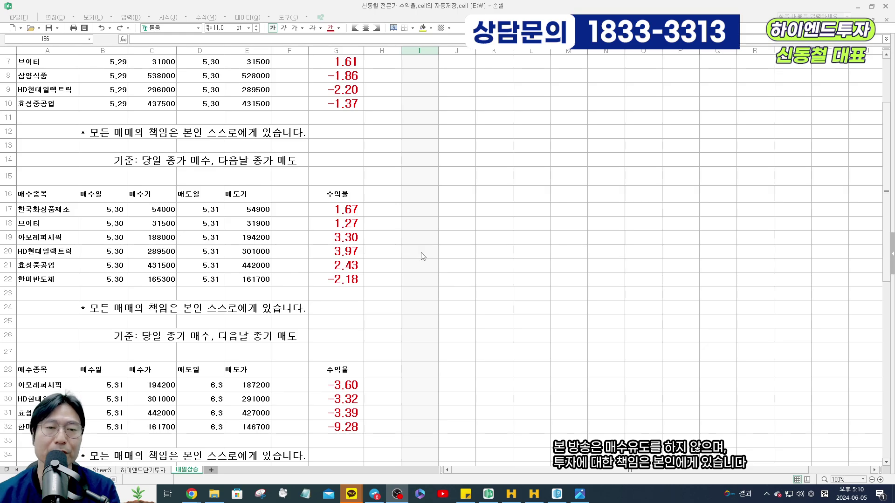
pyautogui.scroll(-4, 422, 256)
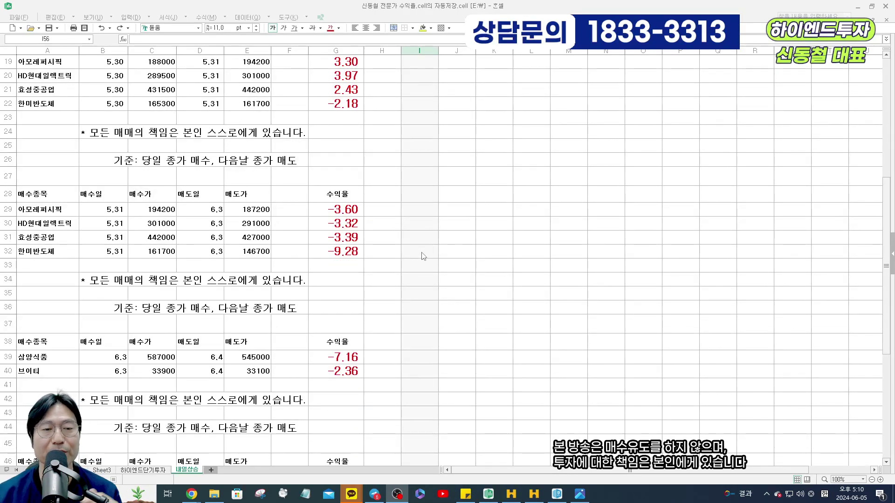
pyautogui.scroll(-3, 422, 256)
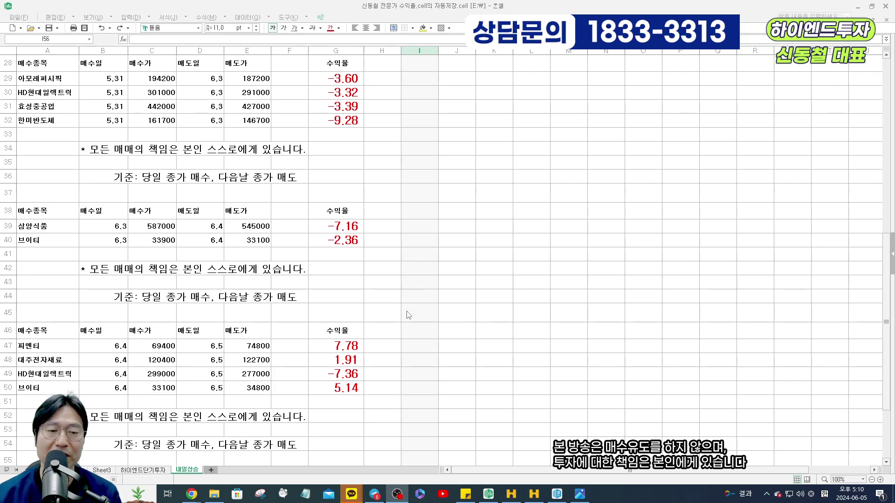
pyautogui.scroll(-3, 408, 315)
pyautogui.scroll(-1, 347, 395)
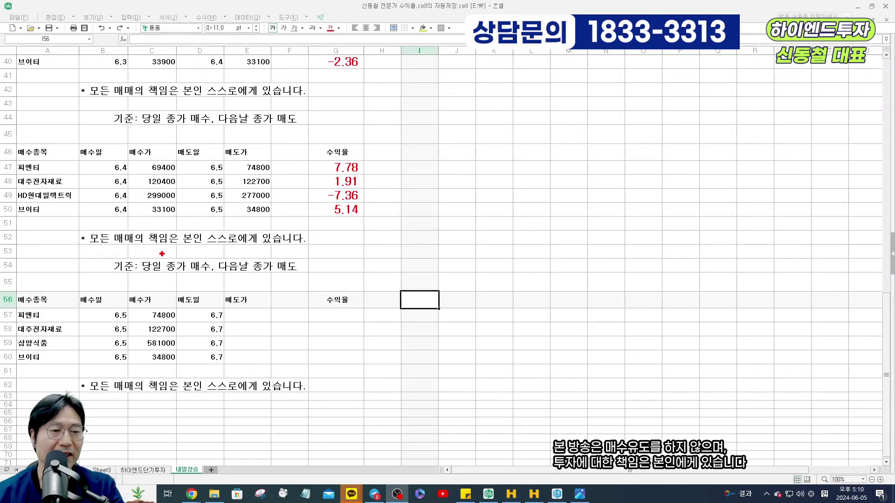
# Box the stock names in the 6.5 and 6.4 purchase tables, and point an arrow at HD현대일렉트릭 in the 6.4 table.
pyautogui.moveTo(1, 292); pyautogui.dragTo(85, 376)
pyautogui.moveTo(9, 151); pyautogui.dragTo(83, 222)
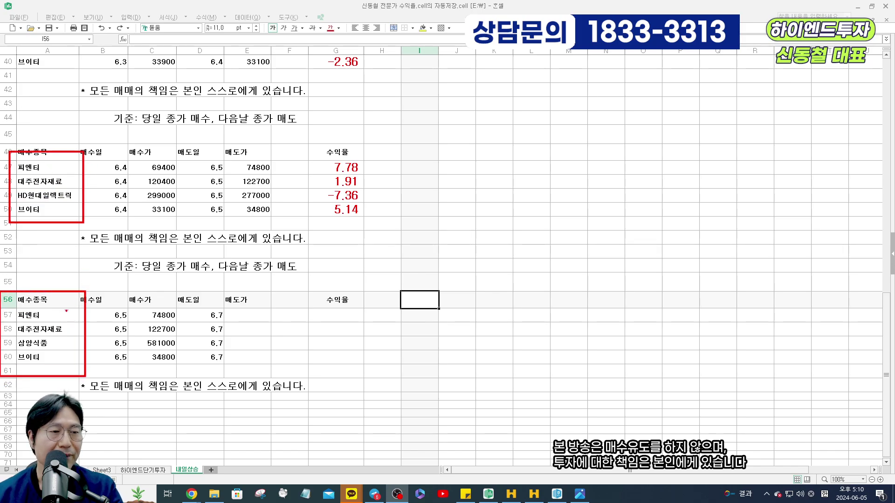
pyautogui.moveTo(83, 197); pyautogui.dragTo(209, 197)
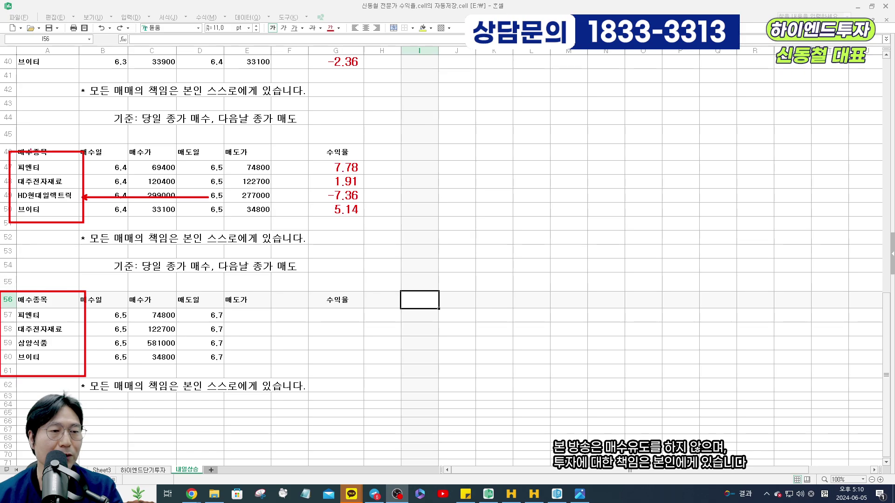
# In the 6.5 purchase table, box 피엔티, 대주전자재료 and 브이티, draw a line across the 삼양식품 row, and clear all marks.
pyautogui.moveTo(14, 300); pyautogui.dragTo(60, 325)
pyautogui.moveTo(7, 318); pyautogui.dragTo(70, 335)
pyautogui.moveTo(10, 349)
pyautogui.mouseDown()
pyautogui.moveTo(67, 358)
pyautogui.moveTo(67, 374)
pyautogui.mouseUp()
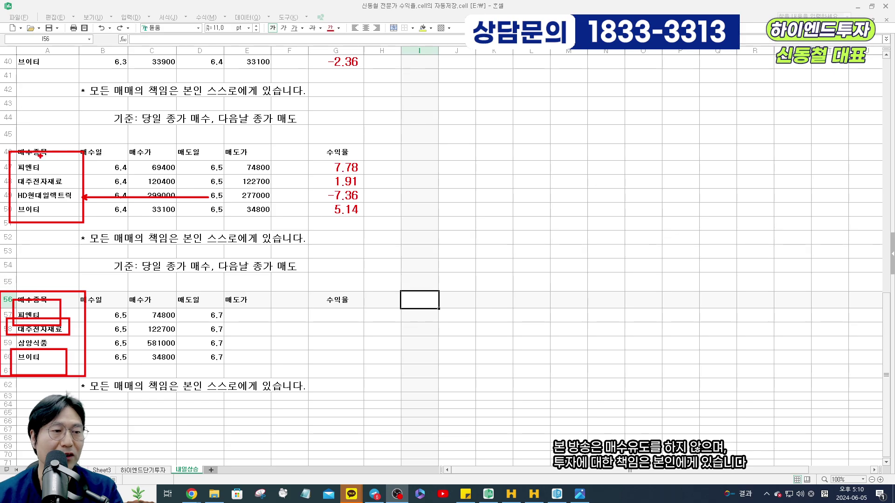
pyautogui.moveTo(7, 146)
pyautogui.mouseDown()
pyautogui.moveTo(85, 225)
pyautogui.moveTo(81, 198)
pyautogui.mouseUp()
pyautogui.moveTo(65, 345); pyautogui.dragTo(175, 345)
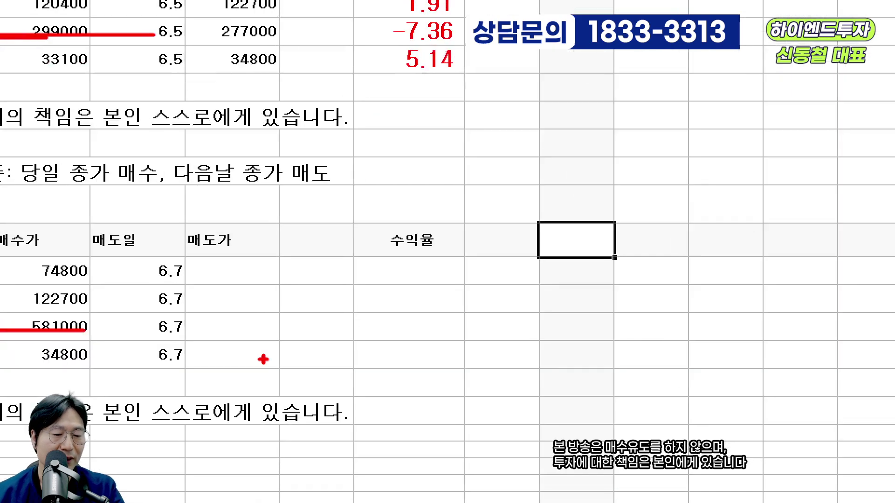
pyautogui.press('Escape')
# Box the empty 수익율 and 매도가 columns of the 6.5 purchase table, and clear the boxes.
pyautogui.scroll(3, 43, 143)
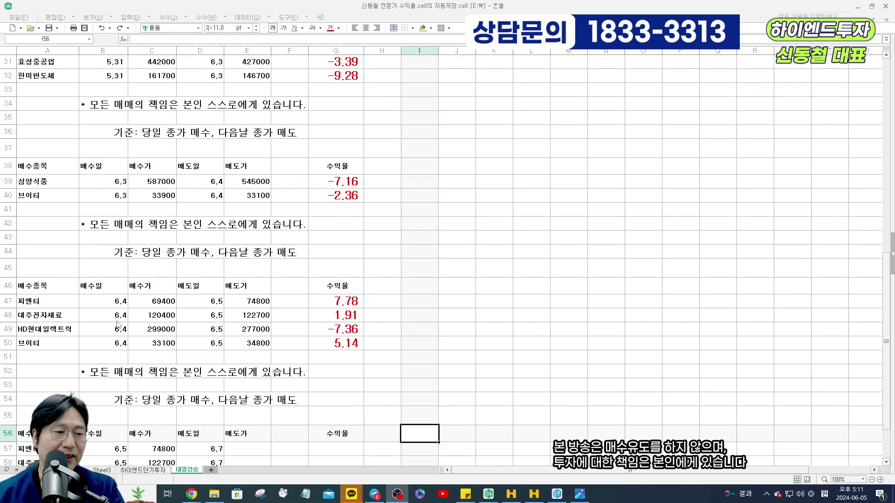
pyautogui.scroll(-3, 119, 330)
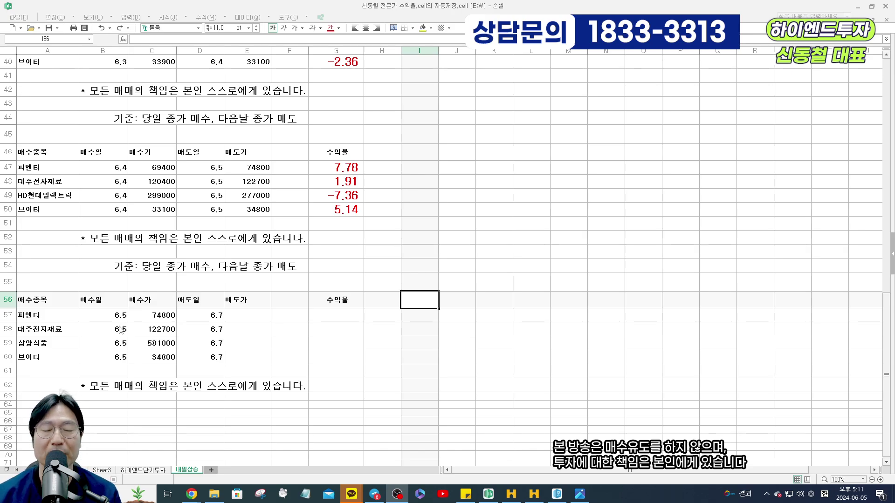
pyautogui.scroll(2, 365, 350)
pyautogui.click(363, 350)
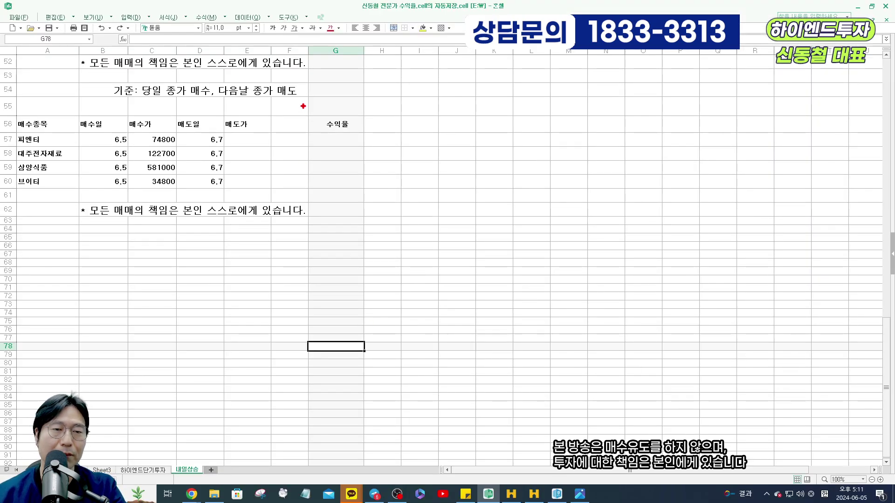
pyautogui.moveTo(270, 0); pyautogui.dragTo(398, 145)
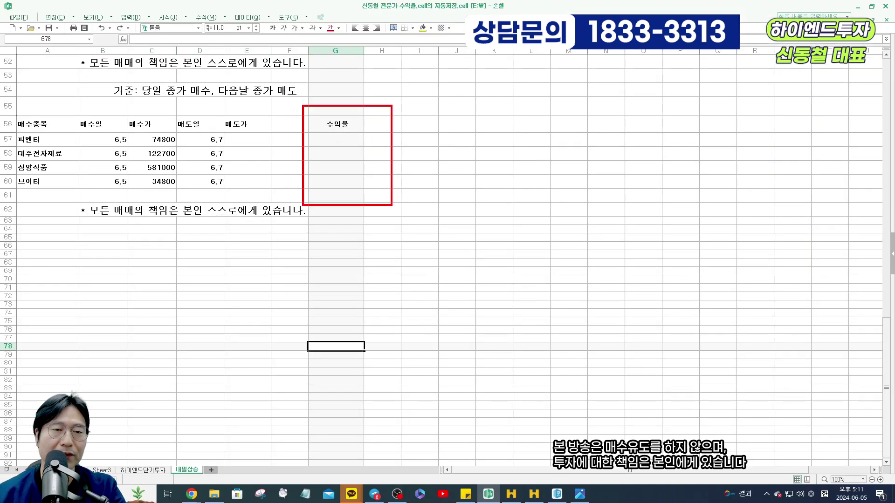
pyautogui.moveTo(227, 113)
pyautogui.mouseDown()
pyautogui.moveTo(302, 203)
pyautogui.moveTo(300, 194)
pyautogui.moveTo(278, 196)
pyautogui.mouseUp()
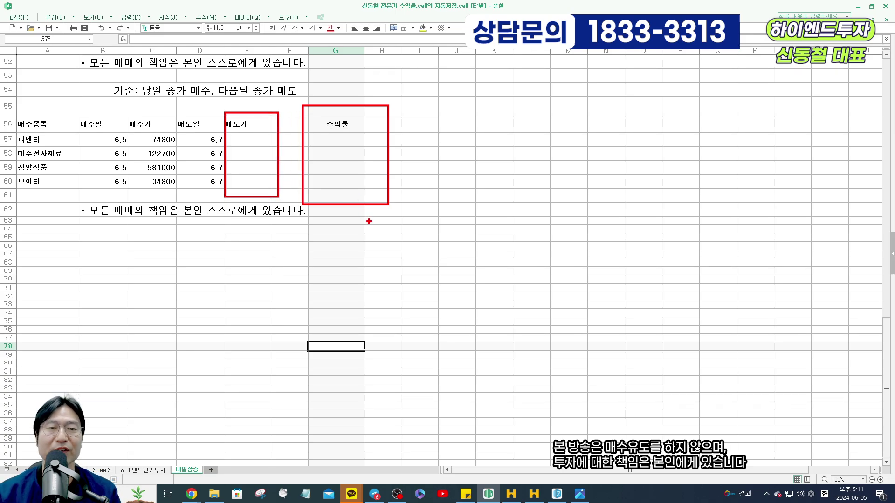
pyautogui.press('Escape')
# Switch to H-able and bring up the daily chart of HD현대일렉트릭.
pyautogui.scroll(4, 460, 301)
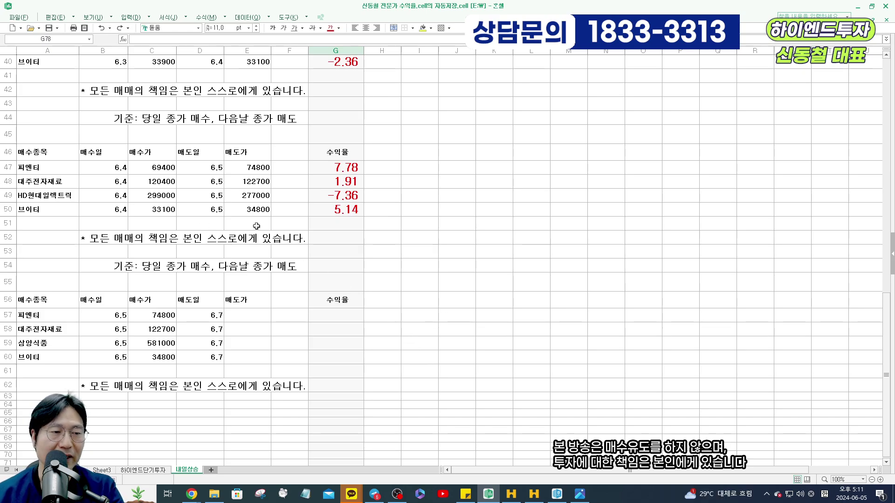
pyautogui.click(510, 497)
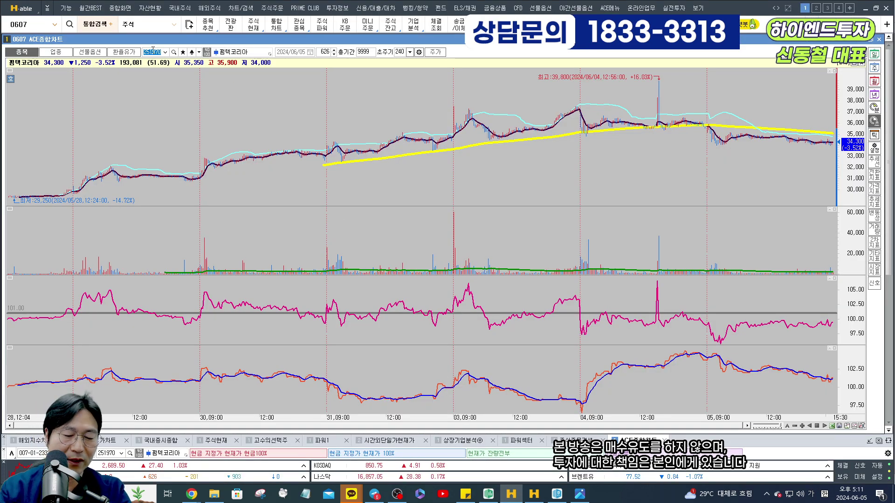
pyautogui.write('대월')
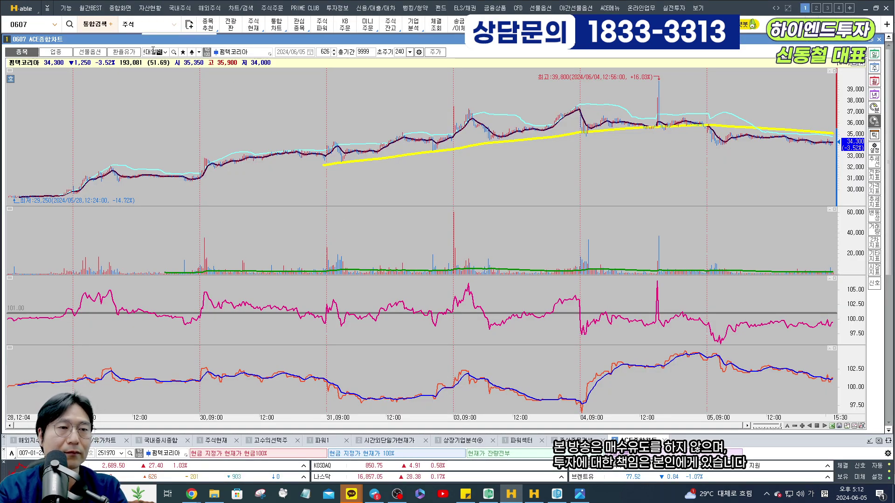
pyautogui.press('Return')
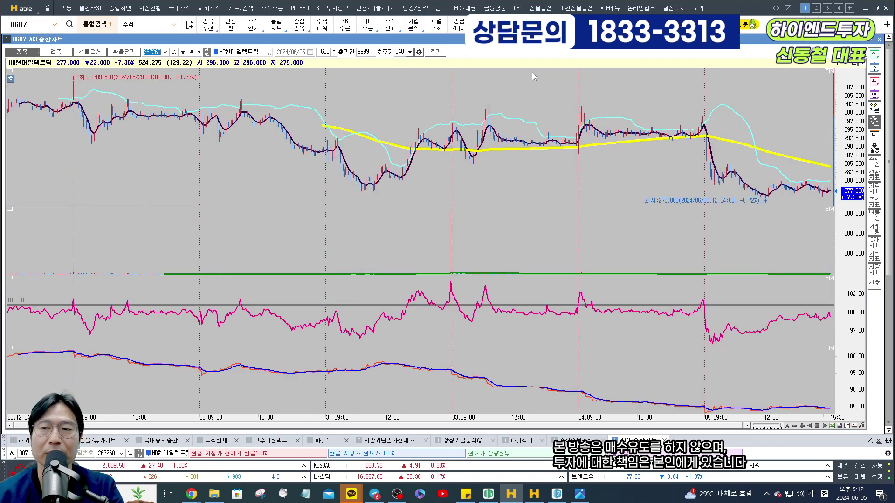
pyautogui.click(874, 54)
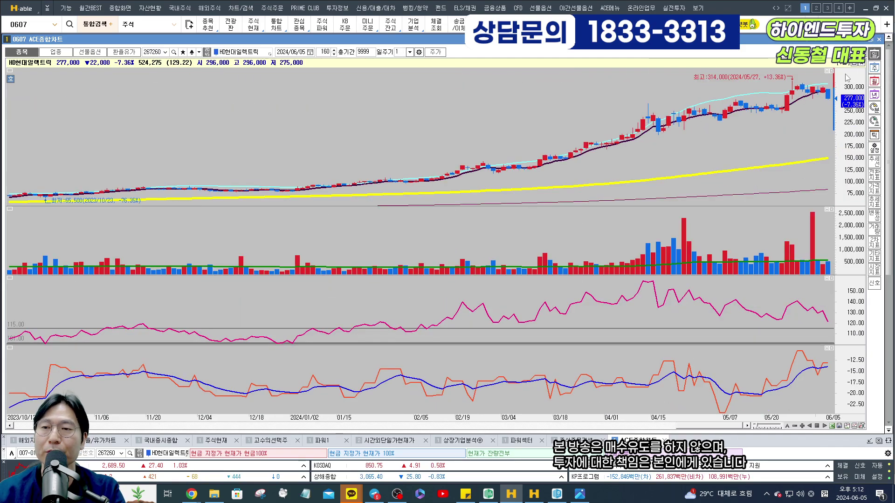
pyautogui.moveTo(829, 97)
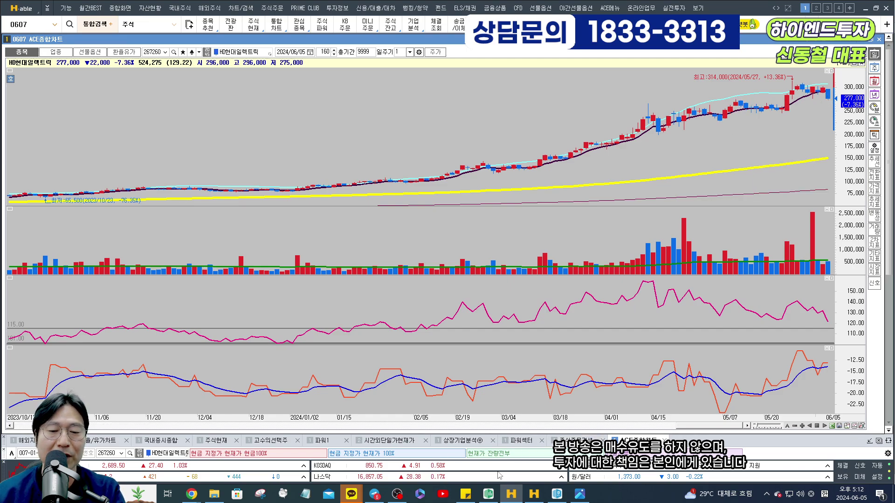
# Check the 6.5 picks in the spreadsheet, and bring up the H-able daily charts of 피엔티 (137400) and 대주전자재료.
pyautogui.click(511, 492)
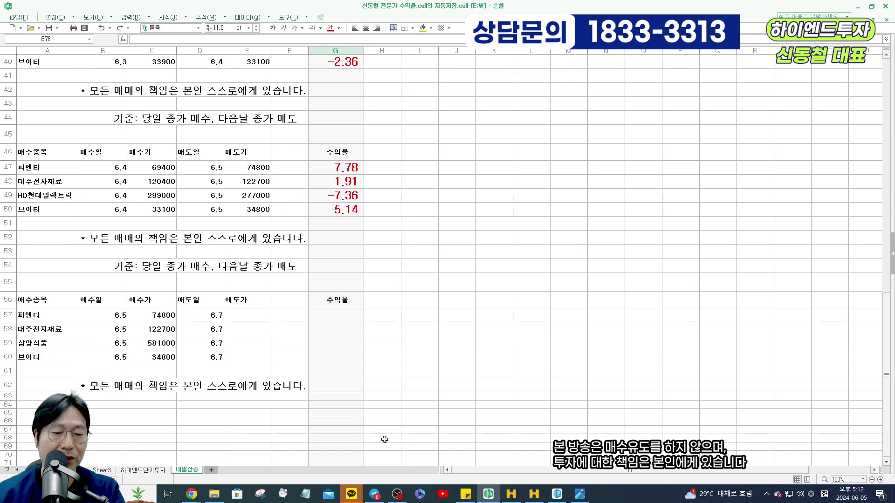
pyautogui.click(512, 493)
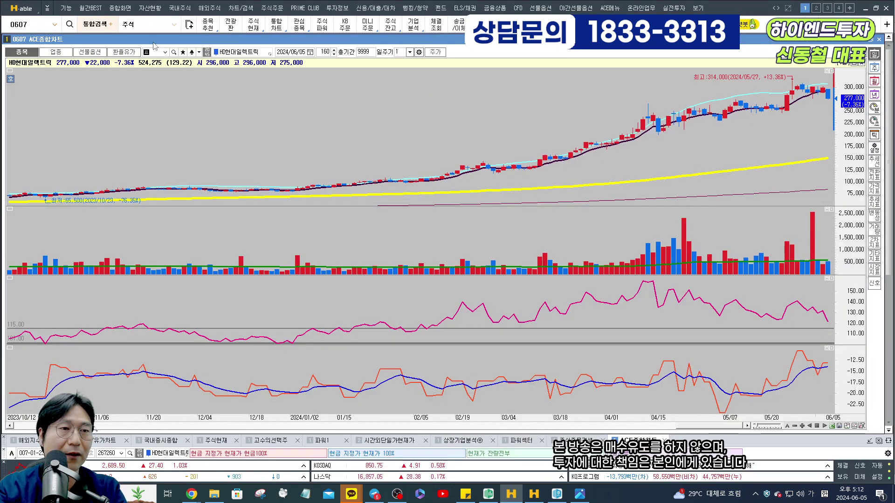
pyautogui.write('137400')
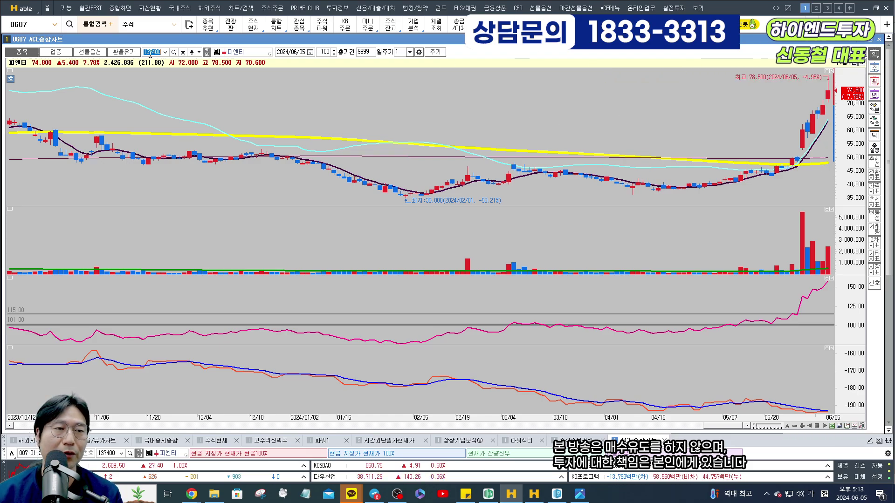
pyautogui.write('주전자')
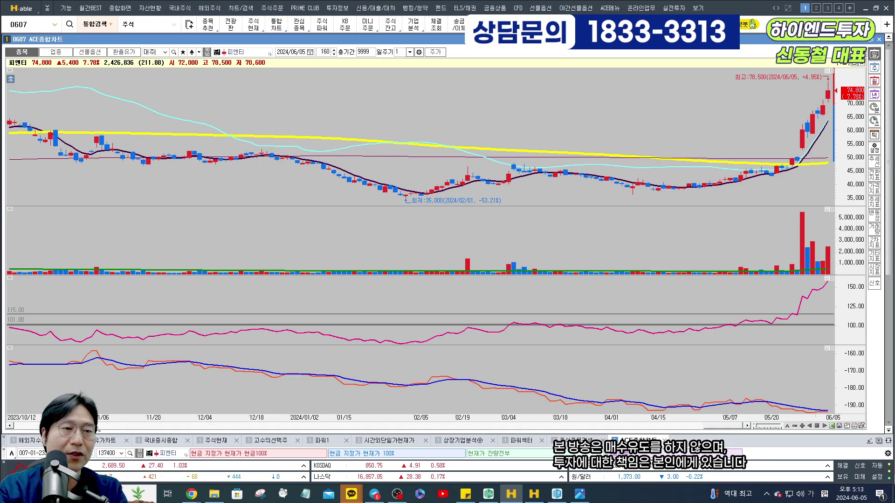
pyautogui.press('Return')
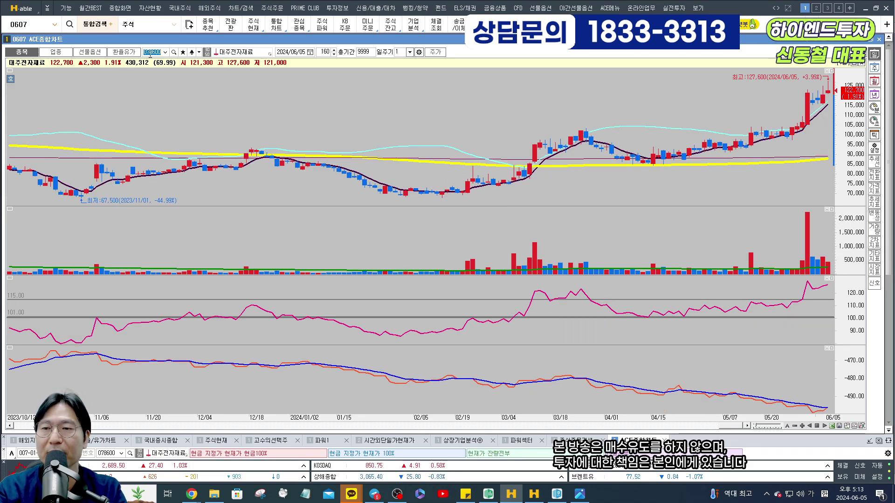
# Bring up the daily charts of the remaining 6.5 picks, 삼양식품 (003230) and 브이티 (018290), checking the spreadsheet list in between.
pyautogui.write('003230')
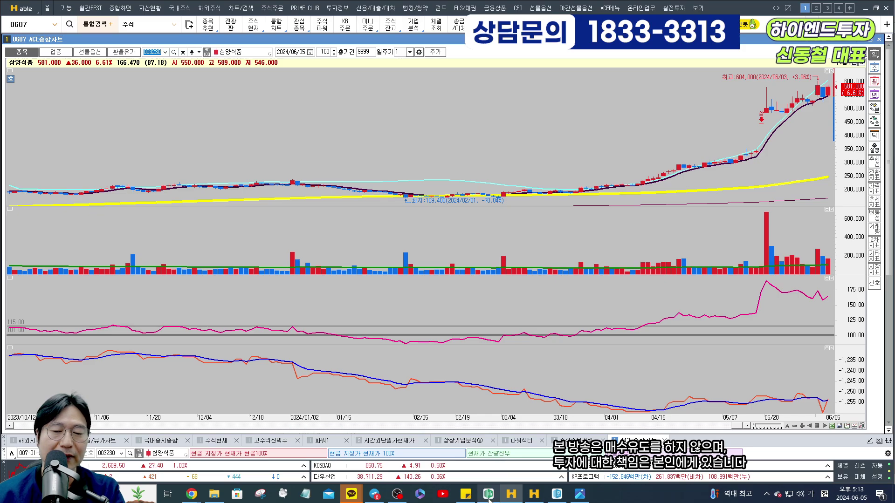
pyautogui.click(511, 495)
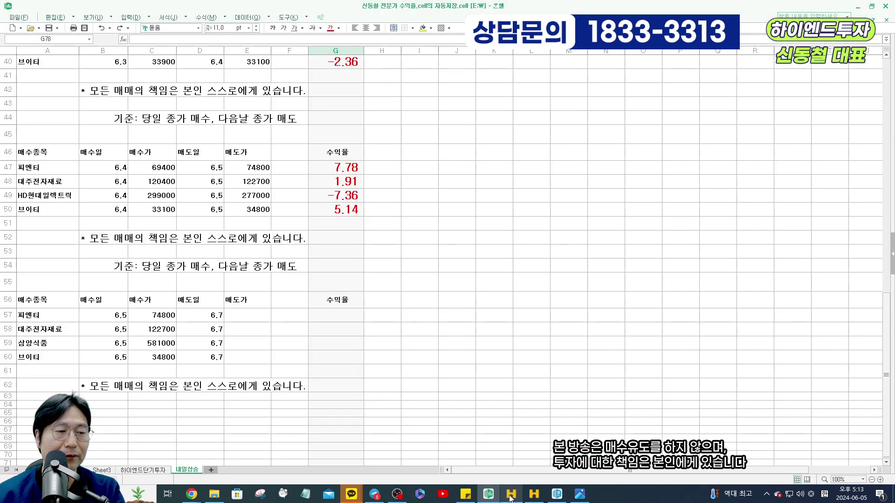
pyautogui.click(510, 494)
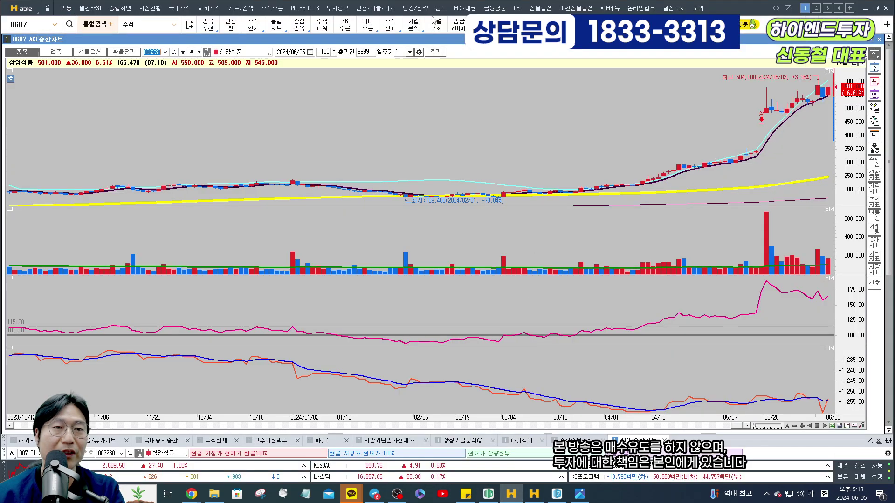
pyautogui.write('018290')
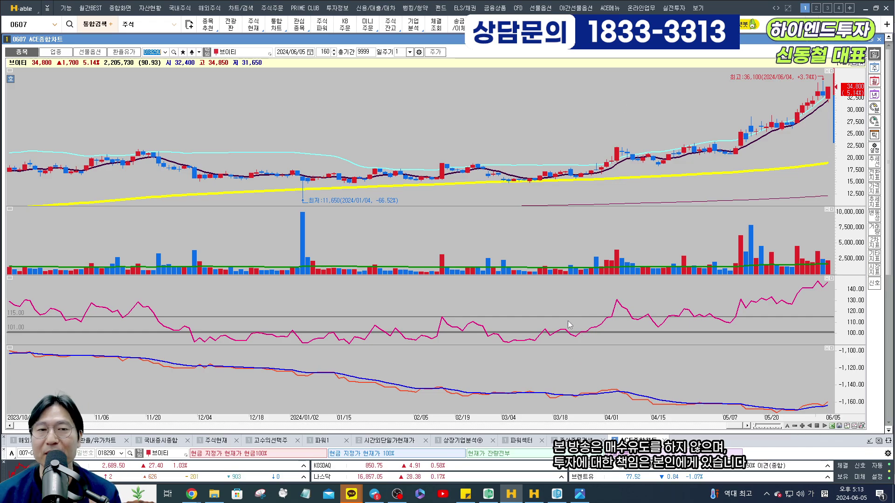
# Switch back to the spreadsheet, box the return column of the 6.4 purchase table, draw a plus sign beside it, and clear both.
pyautogui.click(488, 494)
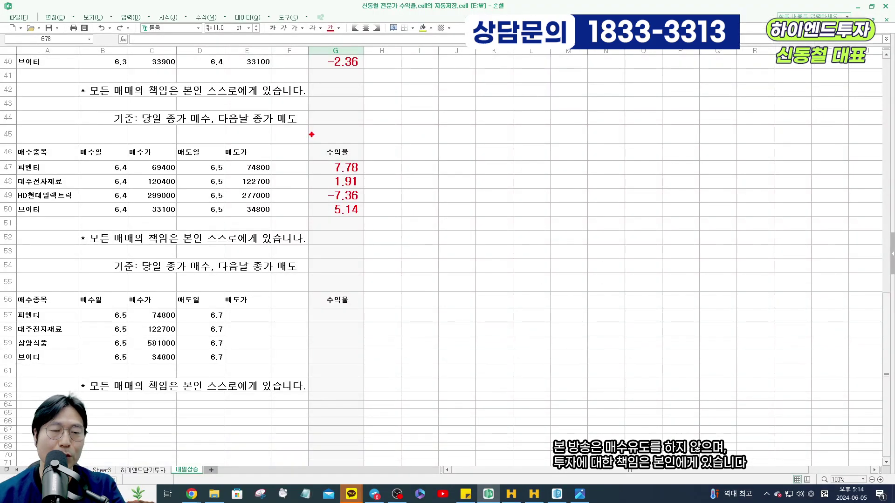
pyautogui.moveTo(311, 134); pyautogui.dragTo(381, 228)
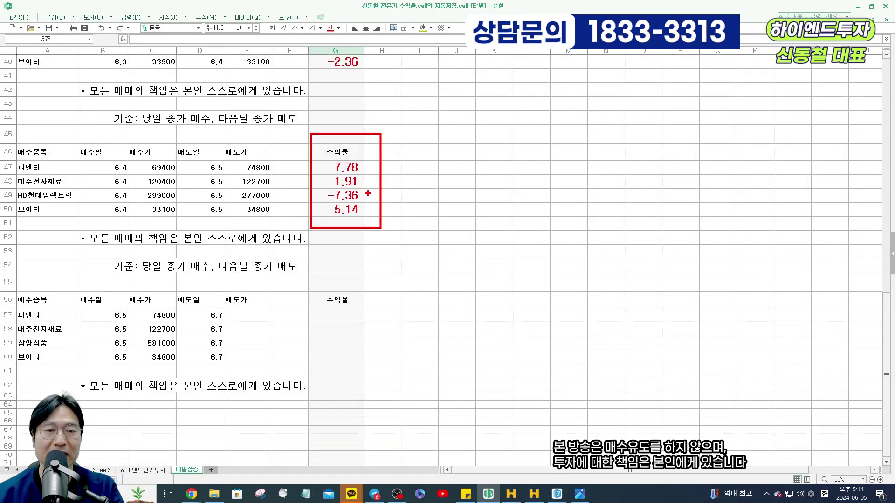
pyautogui.moveTo(393, 182); pyautogui.dragTo(456, 182)
pyautogui.moveTo(429, 170); pyautogui.dragTo(437, 213)
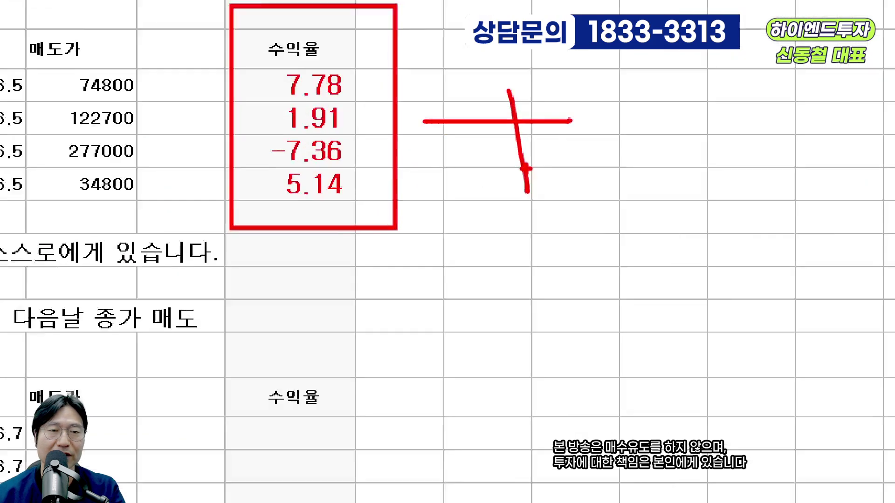
pyautogui.press('Escape')
# Draw a box around the 삼양식품 and 브이티 returns in the 6.3 purchase table, and clear it.
pyautogui.scroll(2, 370, 224)
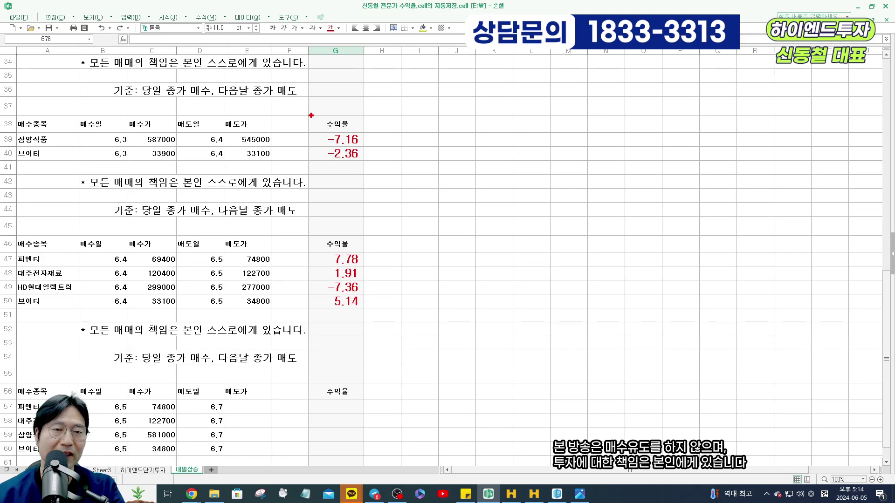
pyautogui.moveTo(311, 115); pyautogui.dragTo(377, 172)
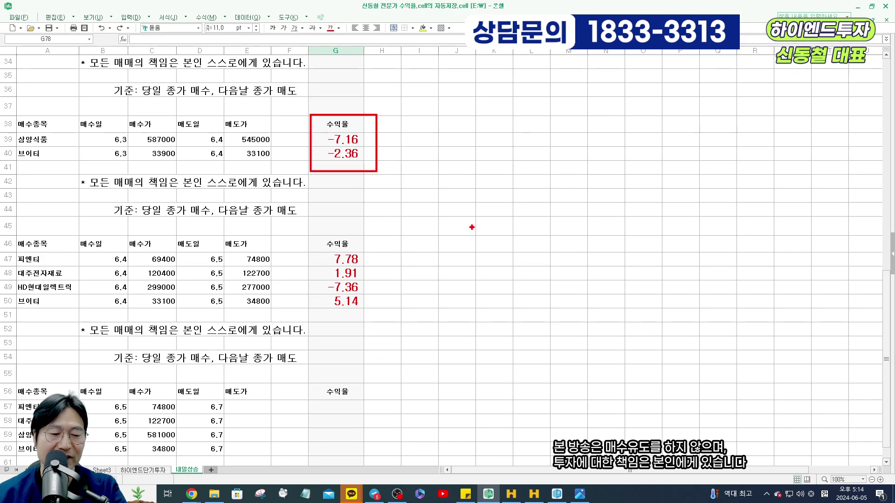
pyautogui.press('Escape')
# Box the whole 5.31 purchase table in rows 28 to 32, cross it out, and clear the marks.
pyautogui.scroll(1, 469, 241)
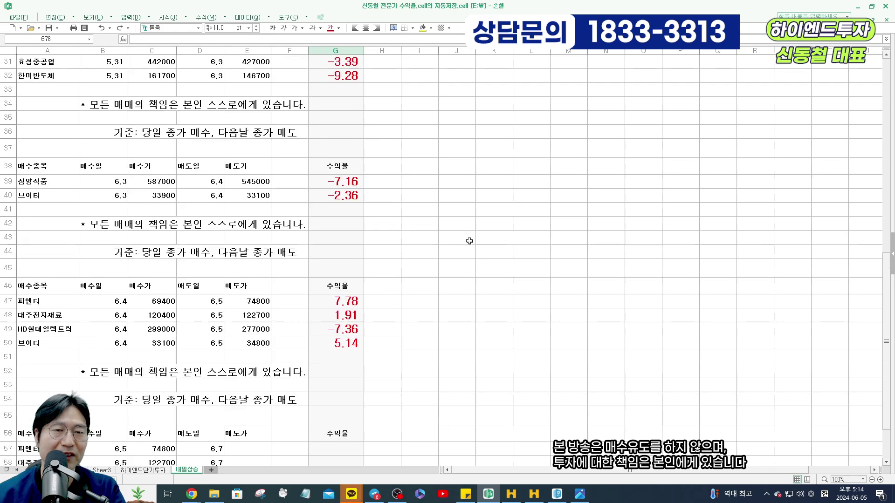
pyautogui.scroll(10, 469, 240)
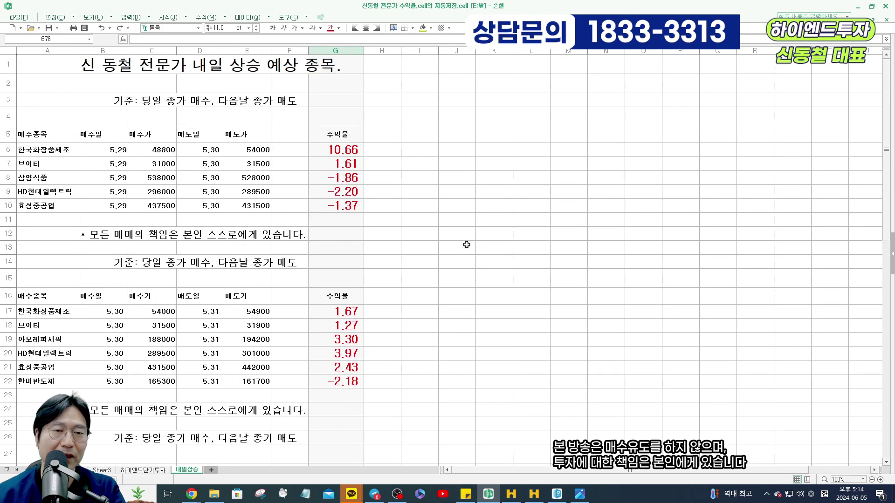
pyautogui.scroll(-4, 466, 244)
pyautogui.scroll(-3, 466, 245)
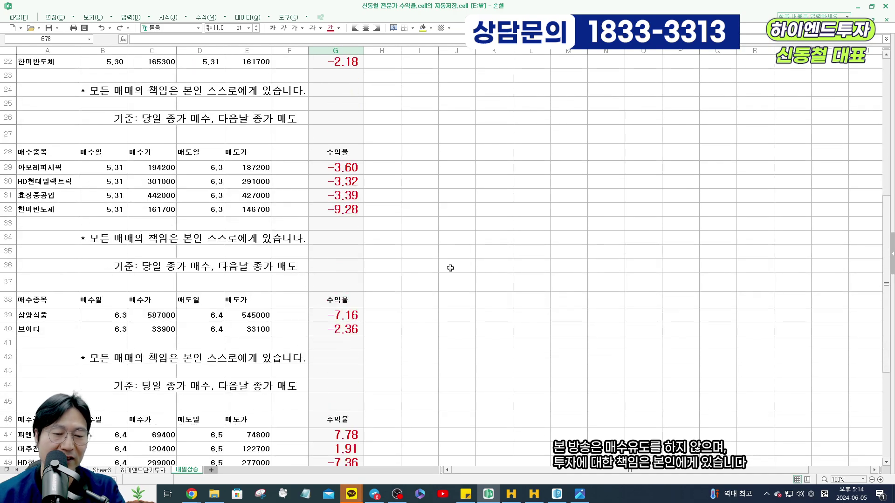
pyautogui.moveTo(4, 134)
pyautogui.mouseDown()
pyautogui.moveTo(50, 156)
pyautogui.moveTo(383, 236)
pyautogui.moveTo(371, 224)
pyautogui.mouseUp()
pyautogui.moveTo(39, 127)
pyautogui.mouseDown()
pyautogui.moveTo(72, 153)
pyautogui.moveTo(371, 237)
pyautogui.mouseUp()
pyautogui.moveTo(368, 140); pyautogui.dragTo(88, 225)
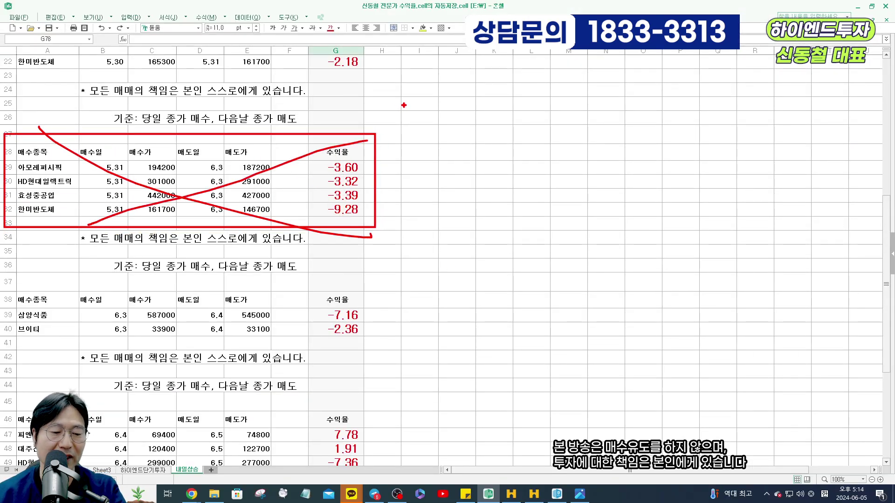
pyautogui.press('Escape')
pyautogui.scroll(-4, 425, 304)
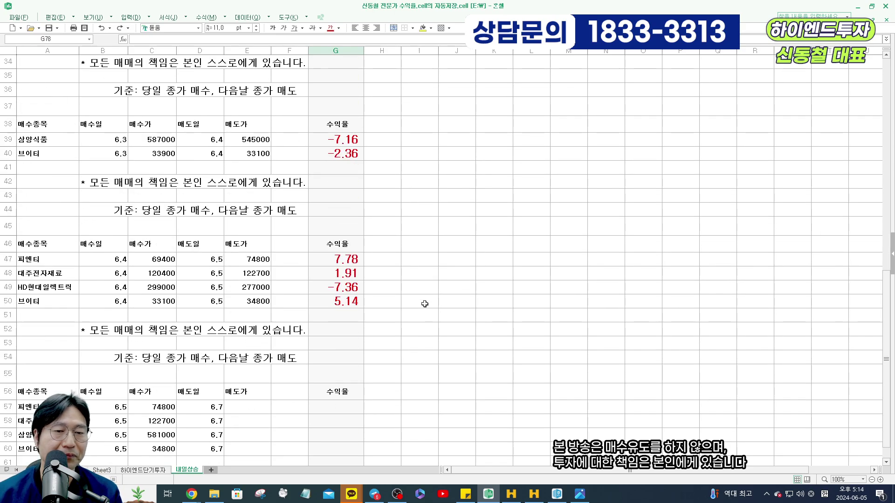
pyautogui.scroll(-2, 424, 304)
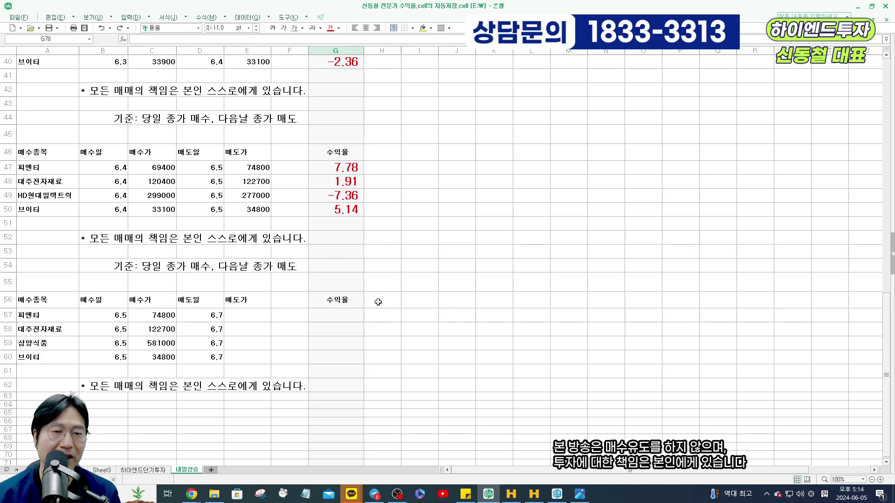
# Review the return columns of all purchase tables, from the 5.29 picks through to the 6.5 picks.
pyautogui.scroll(2, 385, 348)
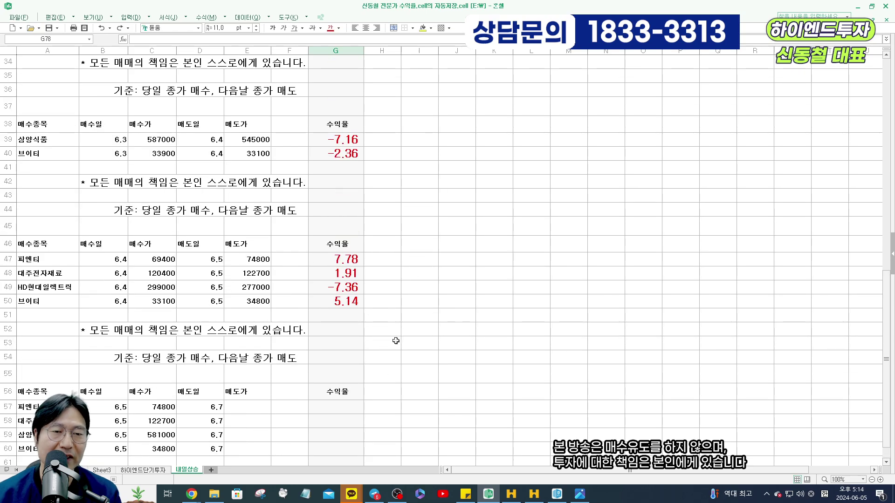
pyautogui.scroll(2, 396, 342)
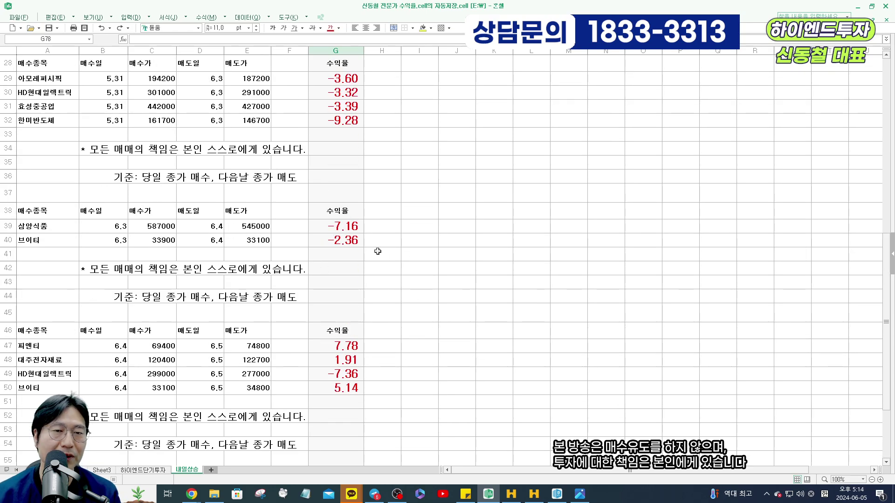
pyautogui.scroll(1, 377, 253)
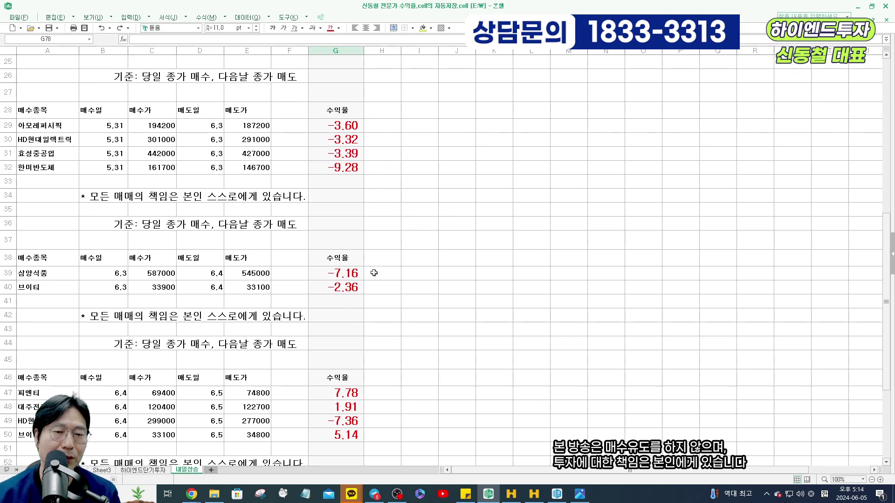
pyautogui.scroll(8, 374, 273)
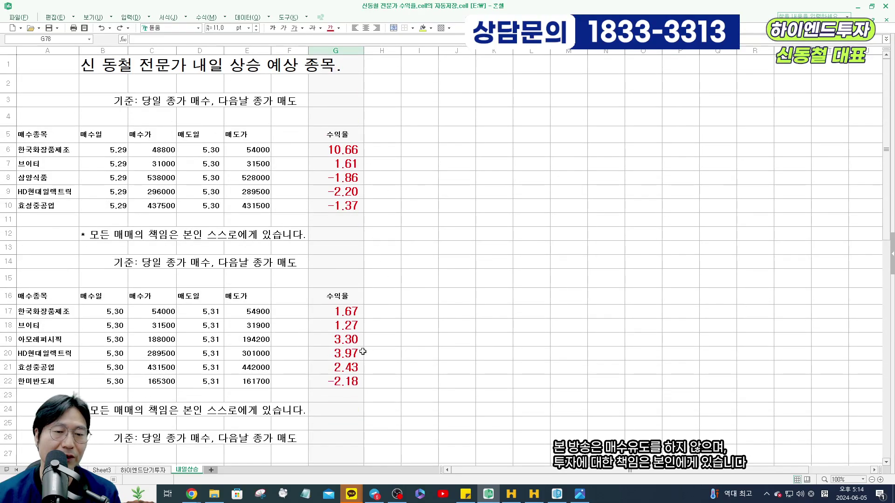
pyautogui.scroll(-3, 389, 323)
pyautogui.scroll(-2, 386, 342)
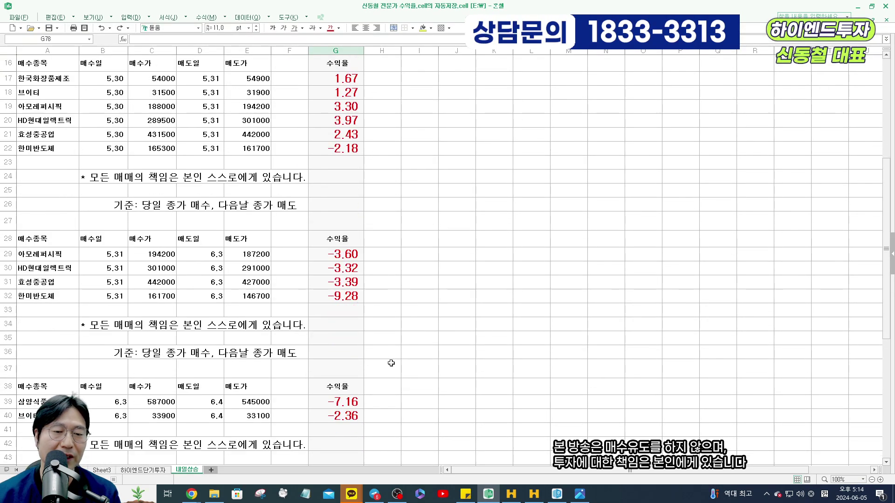
pyautogui.scroll(-3, 372, 298)
pyautogui.scroll(-2, 420, 405)
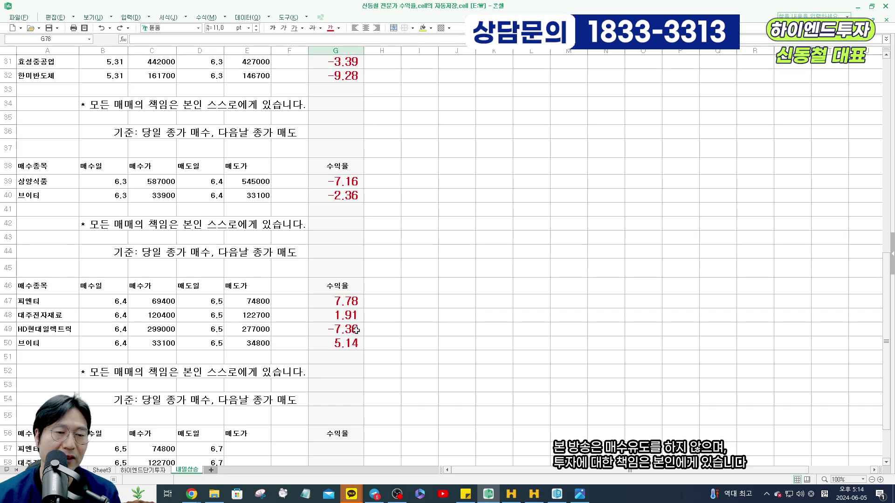
pyautogui.scroll(-1, 383, 374)
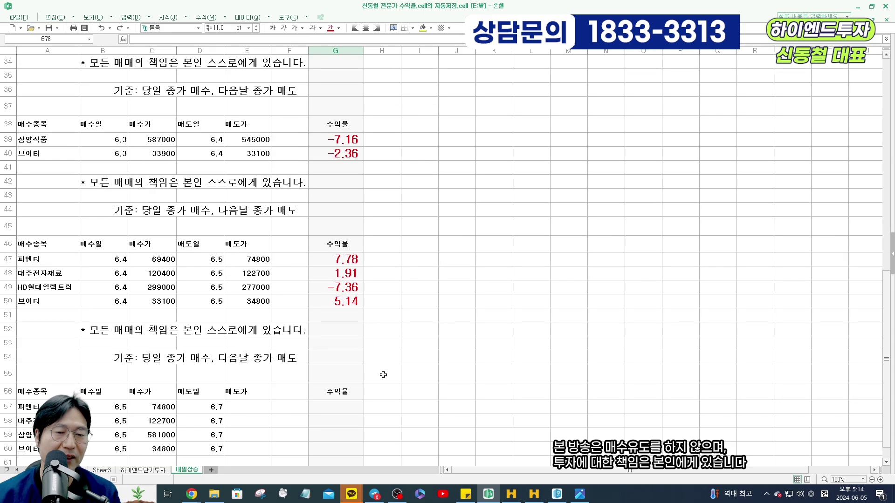
pyautogui.scroll(-1, 359, 399)
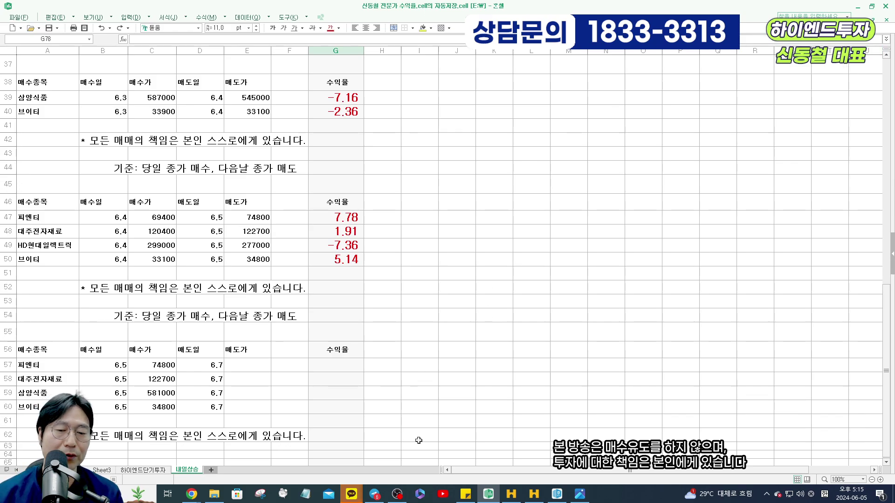
# Switch to the image viewer showing the membership promotion image 세일즈-2024.4.1.png.
pyautogui.click(580, 495)
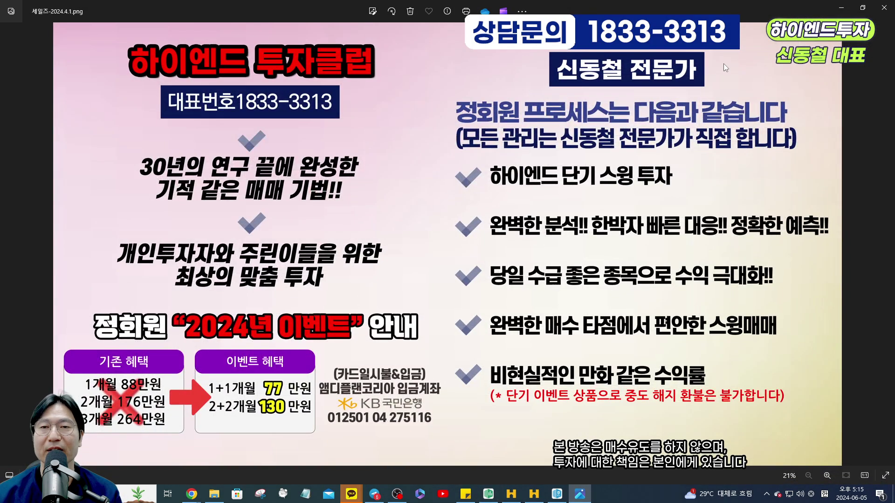